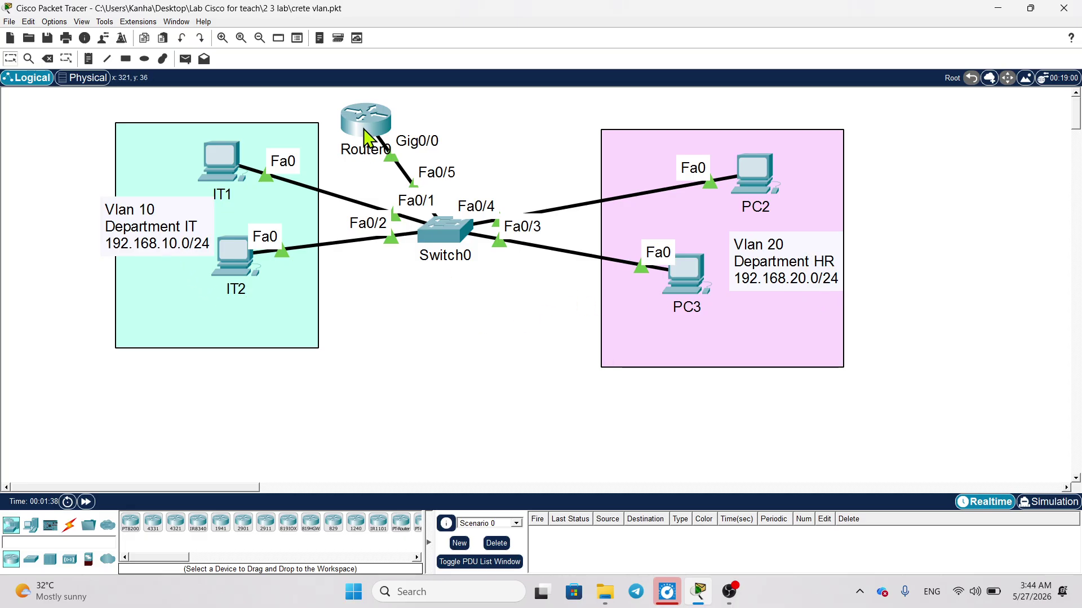
Reposition Router0 above Switch0 between the two department areas and nudge Switch0 slightly upward
drag(369, 130, 409, 119)
click(548, 353)
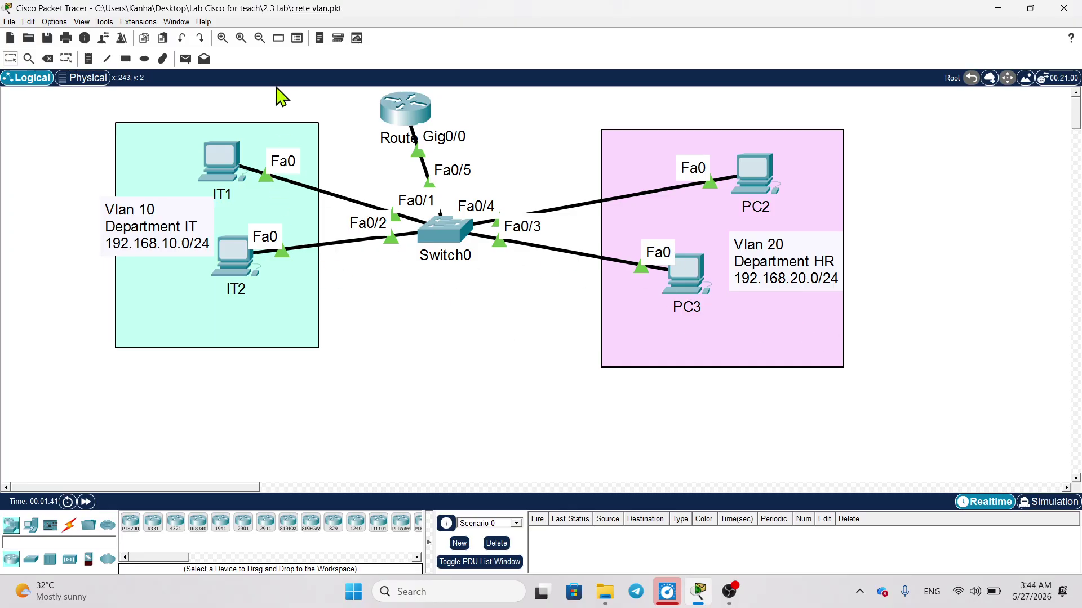
drag(409, 121, 398, 116)
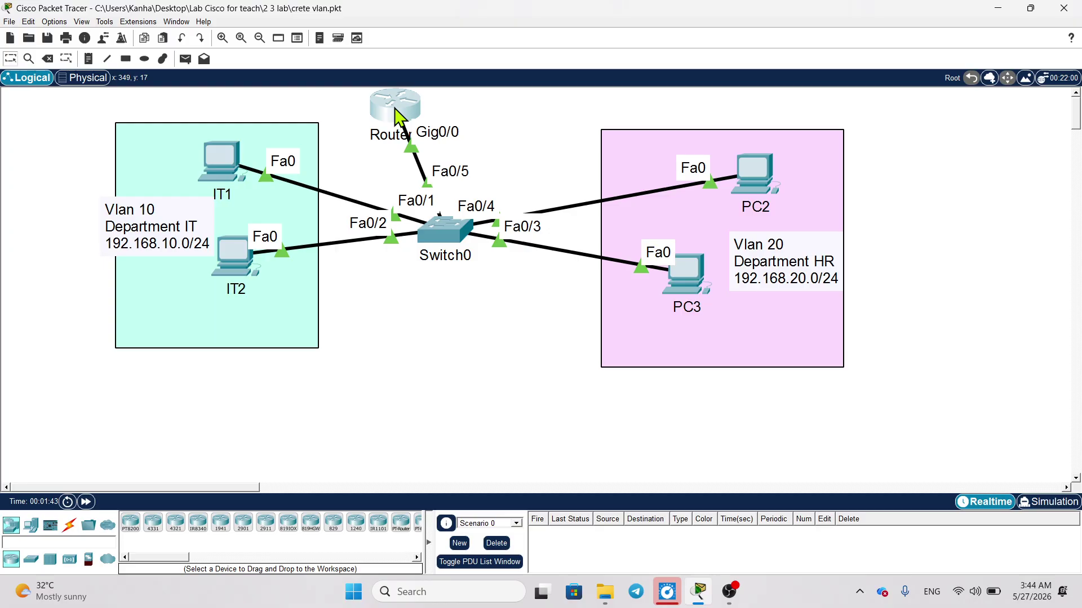
click(526, 125)
drag(442, 248, 442, 246)
click(548, 146)
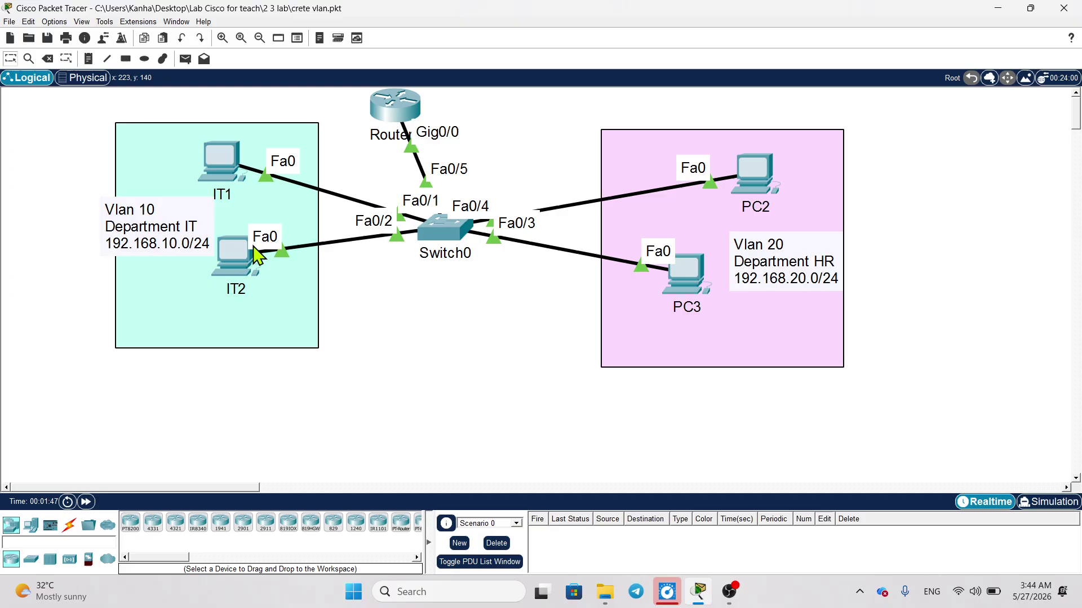
Space out IT1 and IT2 inside the VLAN 10 area, with IT1 near its upper edge and IT2 near its lower edge
drag(241, 246, 256, 309)
click(471, 350)
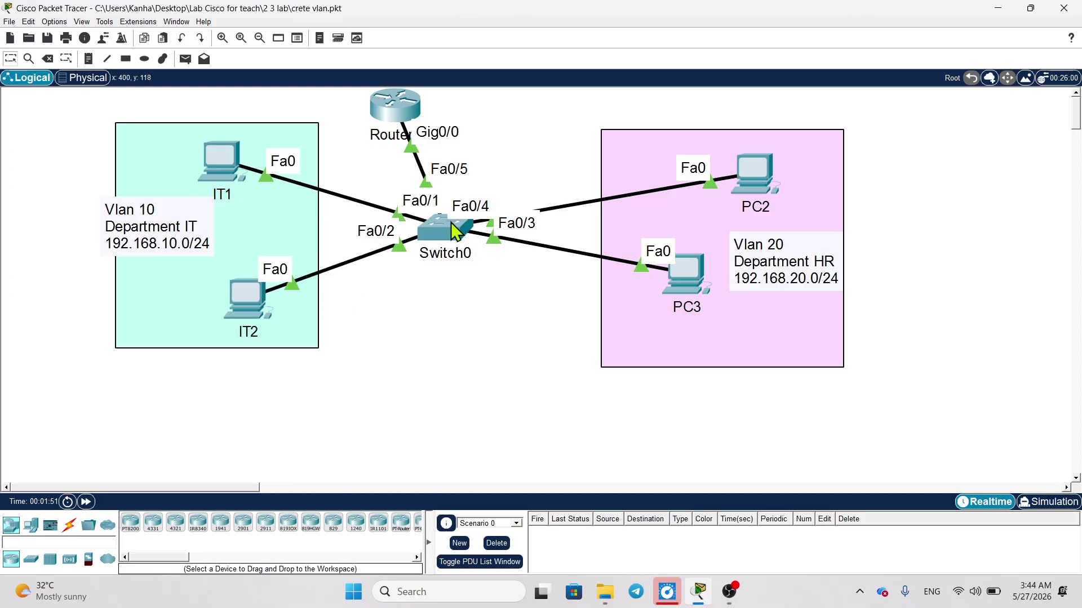
click(223, 163)
drag(226, 167, 213, 154)
mouse_move(244, 309)
mouse_down()
mouse_move(257, 321)
mouse_move(233, 316)
mouse_up()
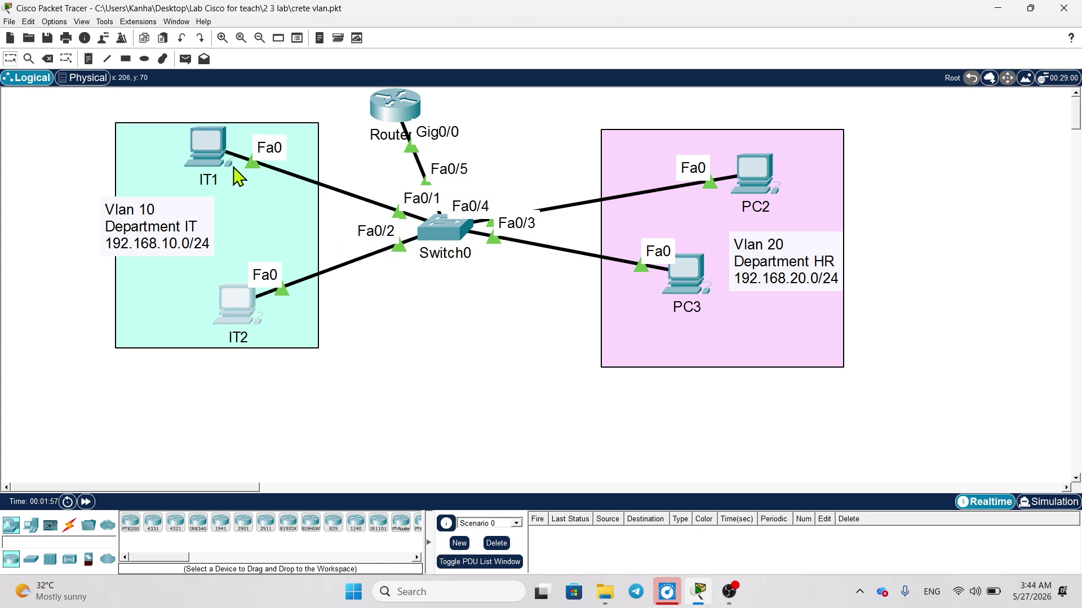
drag(236, 164, 254, 173)
click(437, 341)
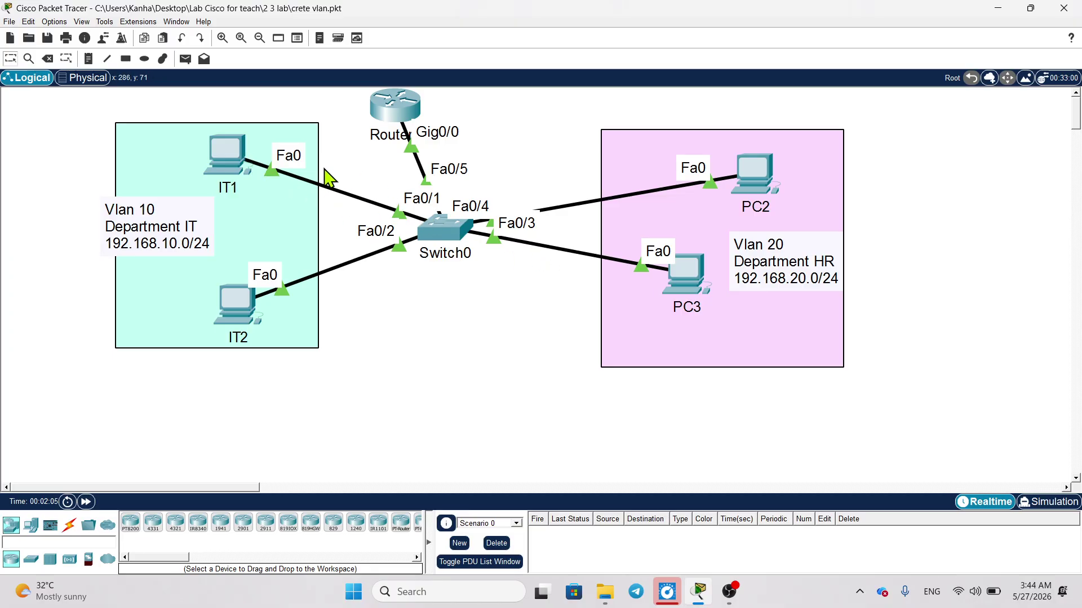
Switch to Notepad and start a new line reading "int rang fa" below the existing notes
mouse_move(220, 160)
key(super+r)
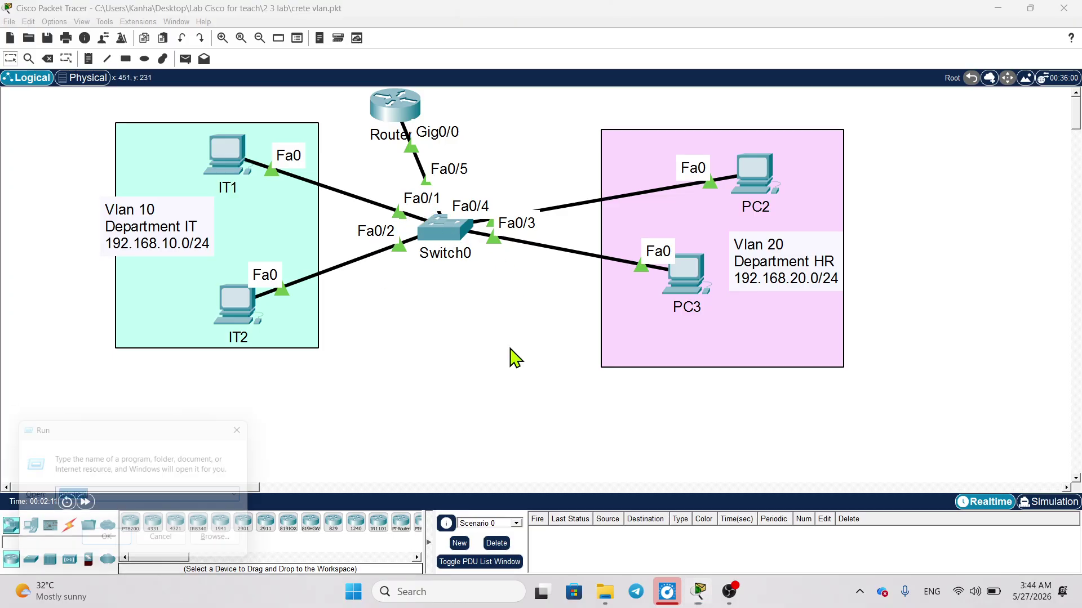
key(Return)
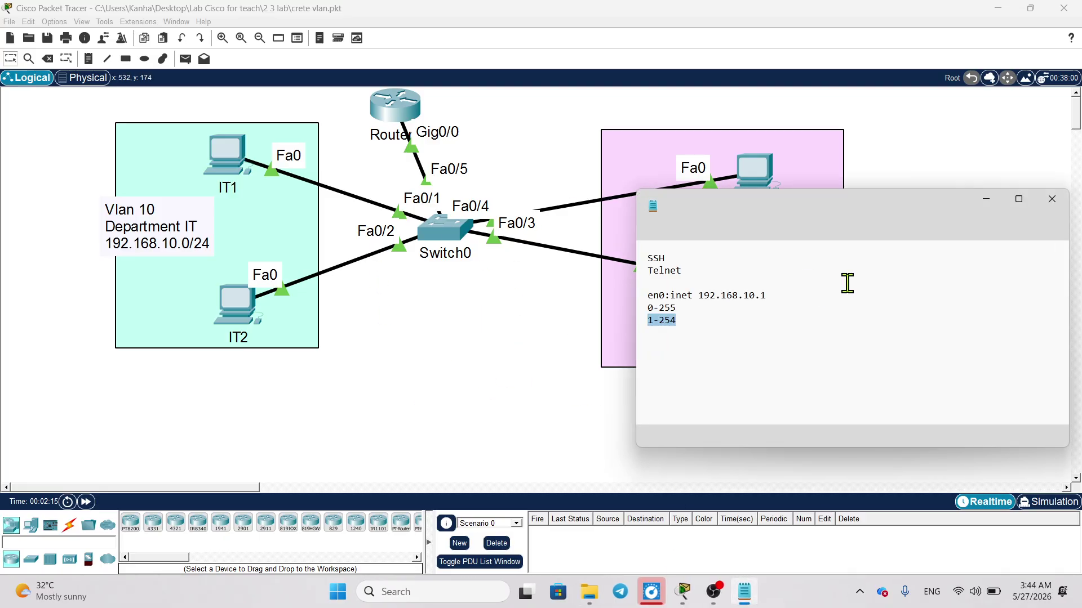
click(725, 331)
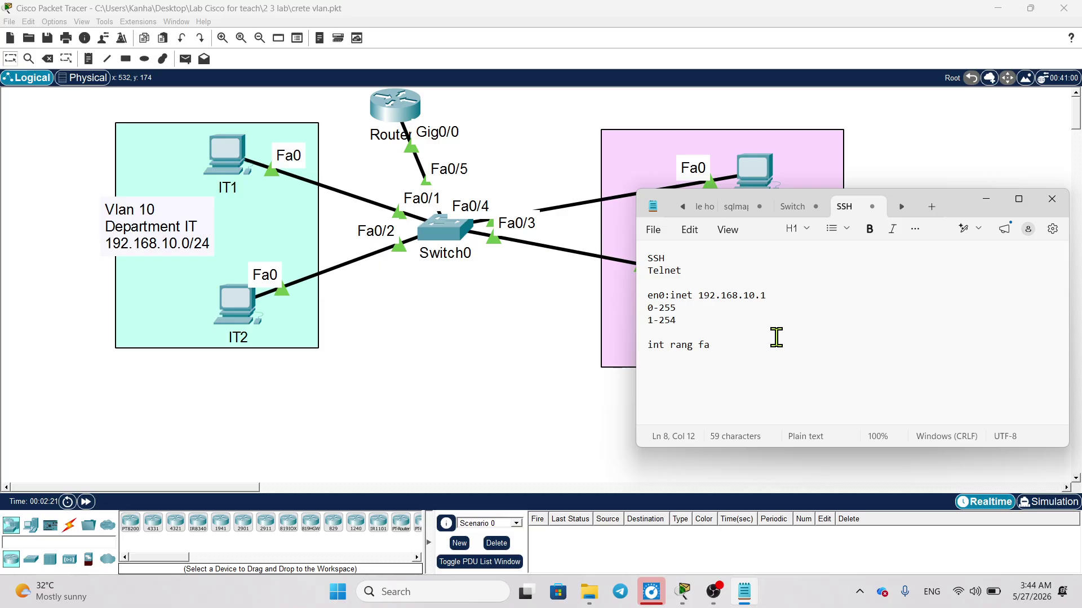
click(727, 321)
key(Return)
text(1234567)
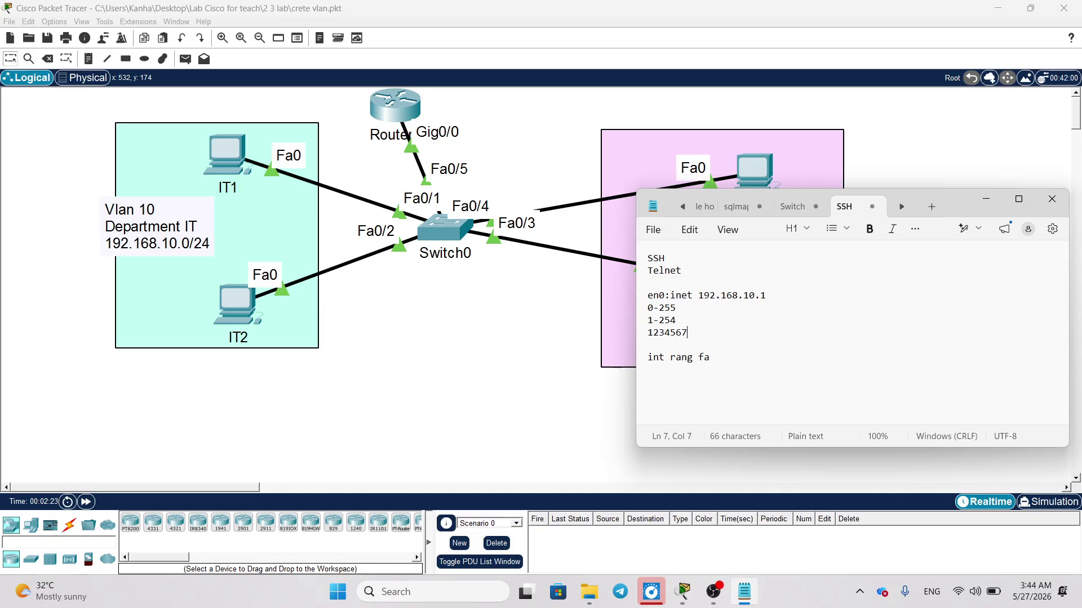
key(BackSpace)
key(BackSpace)
key(BackSpace)
key(BackSpace)
key(BackSpace)
key(BackSpace)
Complete the noted interface range command as "int rang fa0/1 - 2"
click(765, 366)
text(0/1 - 2)
Open Switch0's command line in Cisco Packet Tracer and enter global configuration mode with en and conf t
click(458, 242)
click(458, 241)
click(95, 37)
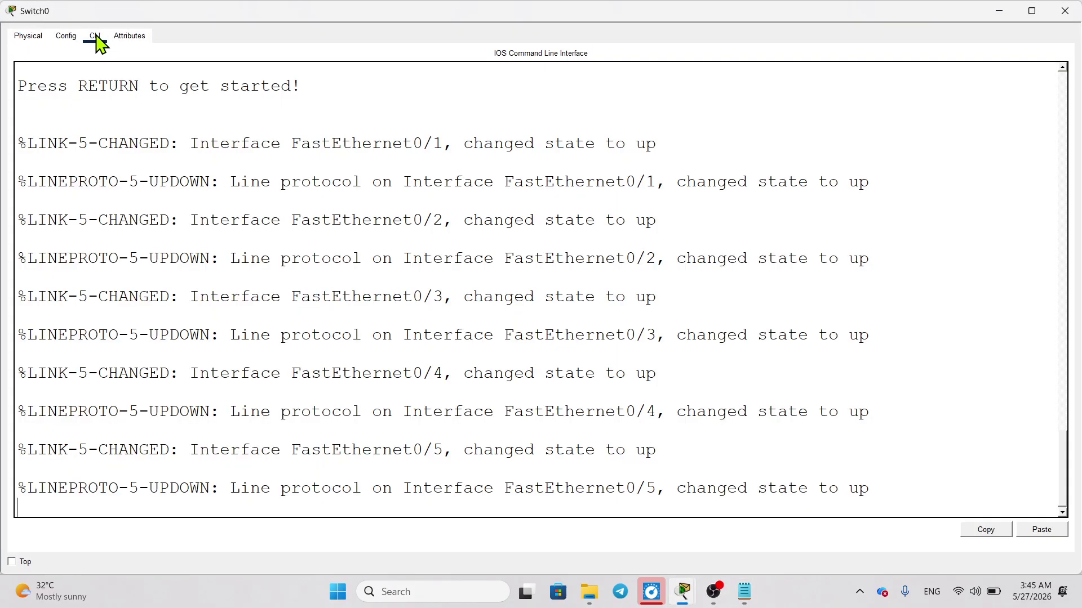
key(Return)
key(Return)
key(Return)
text(en)
key(Return)
text(con)
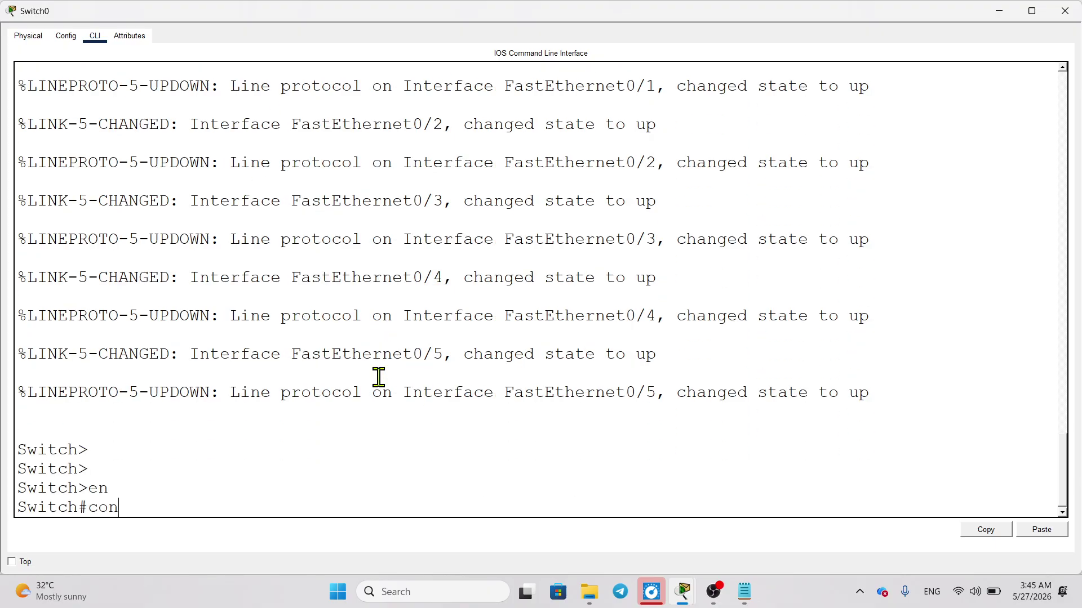
text(f t)
key(Return)
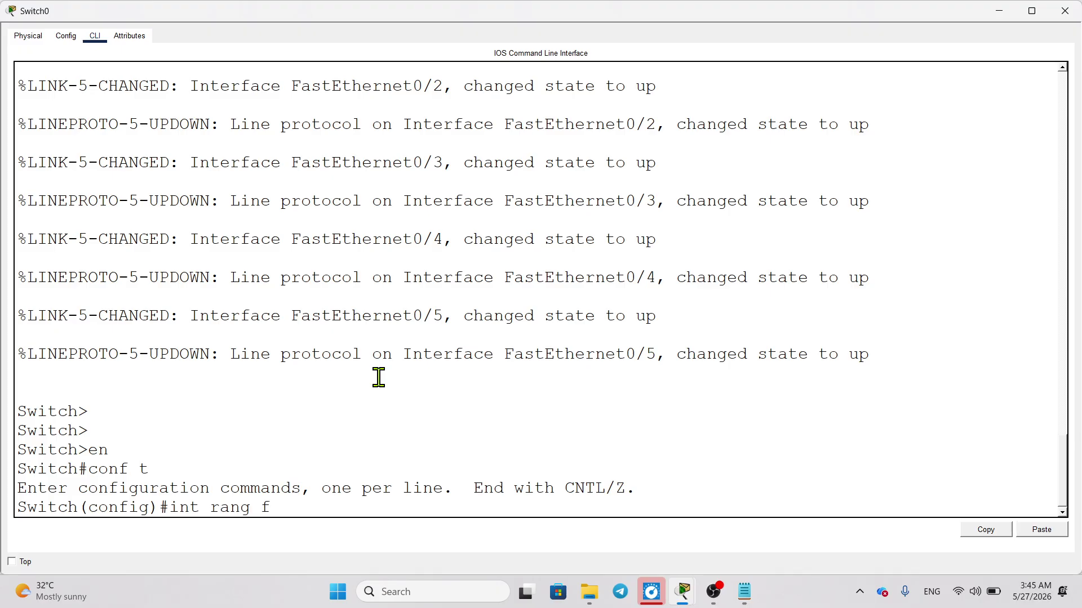
Configure Switch0 ports fa0/1 - 2 in access mode on VLAN 10 and enable them with no shut
text(int rang fa0/1 - 2)
key(Return)
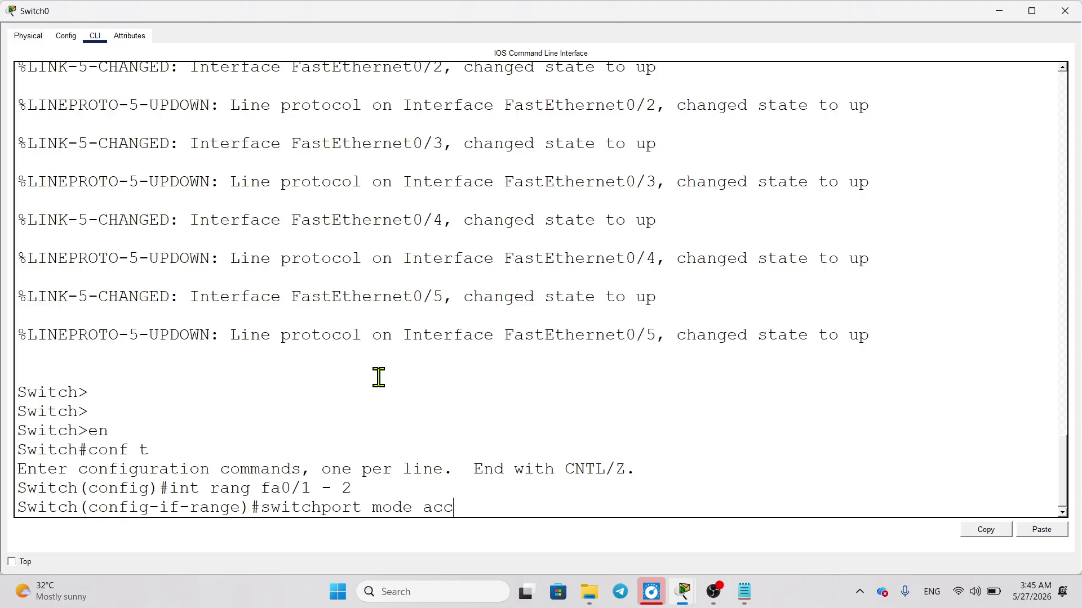
key(Return)
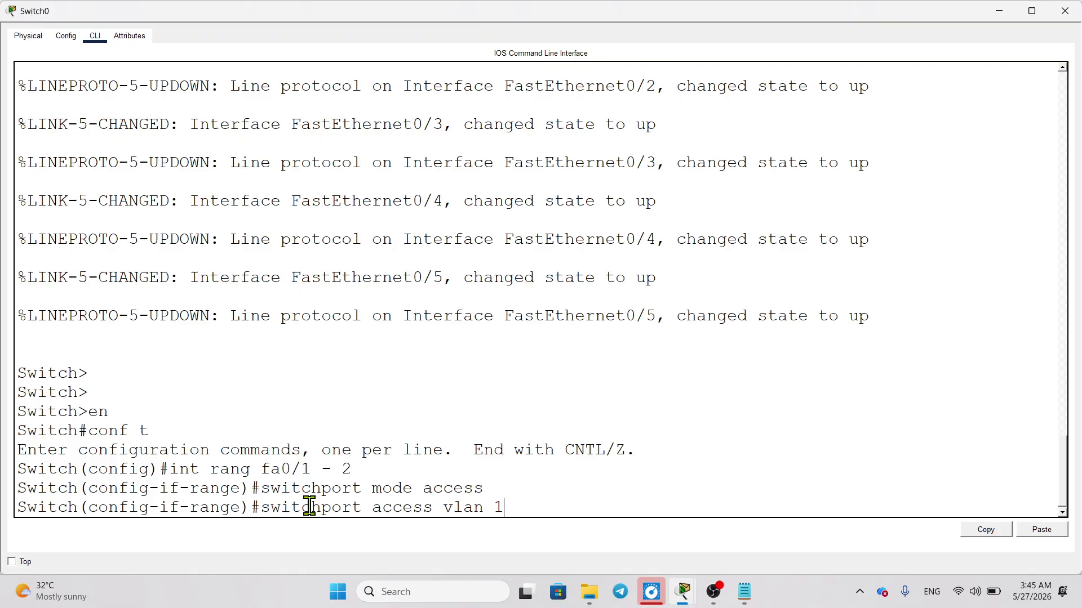
text(0)
key(Return)
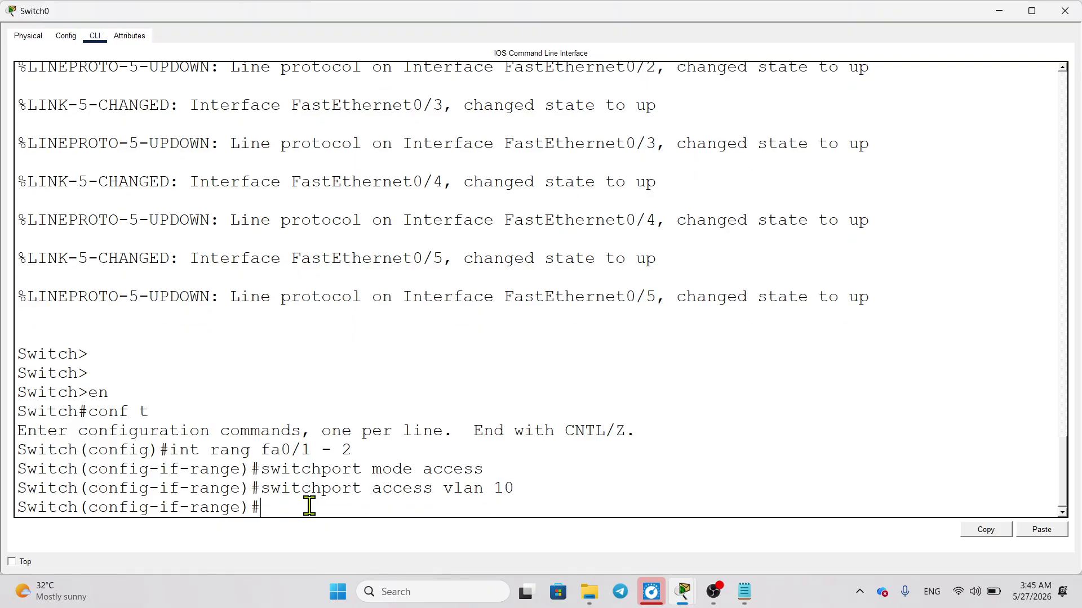
text(no shut)
key(Return)
key(Return)
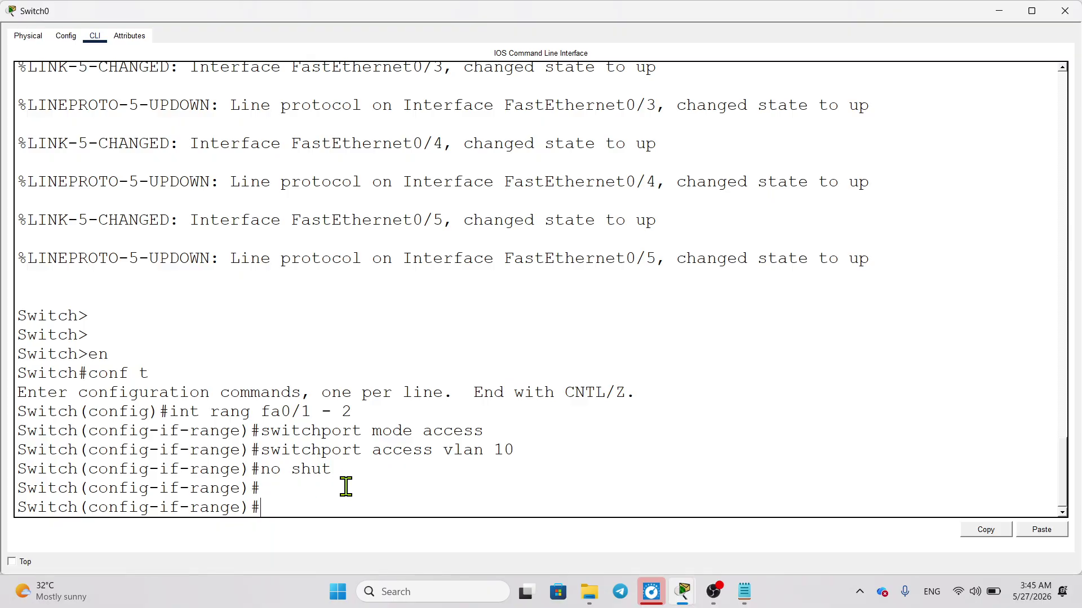
Add "vlan 10" below the interface range line in Notepad, then close the Switch0 window and return to the Packet Tracer topology
click(744, 592)
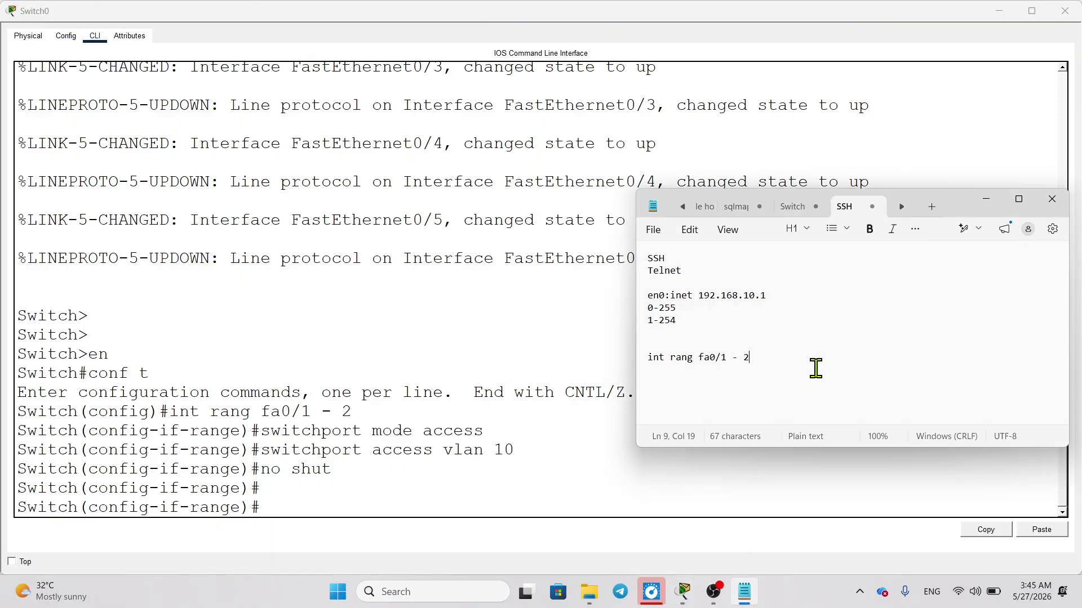
key(Down)
click(496, 273)
click(1064, 11)
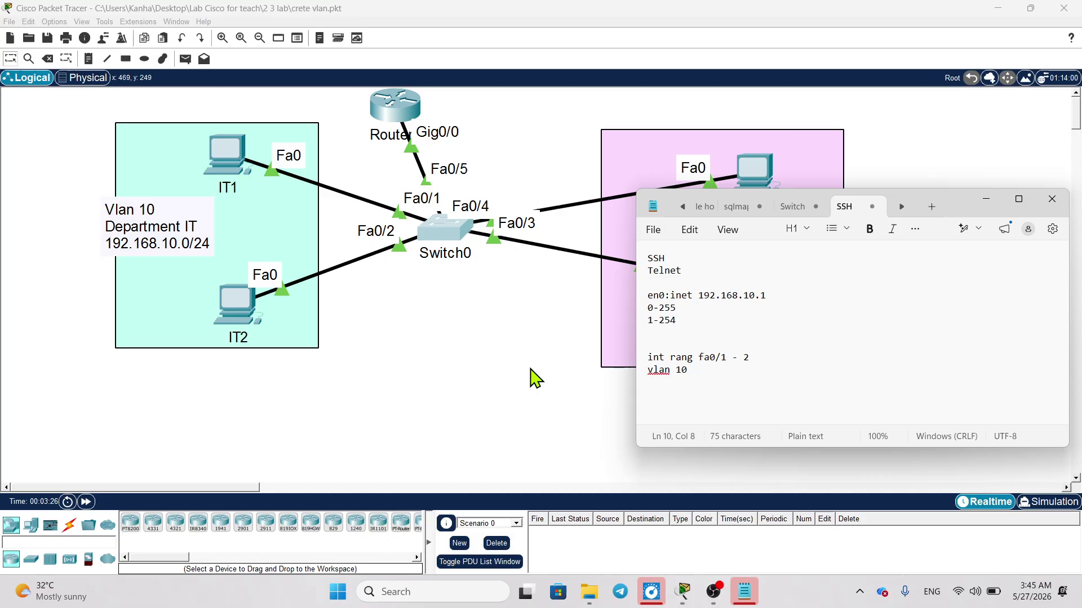
click(535, 376)
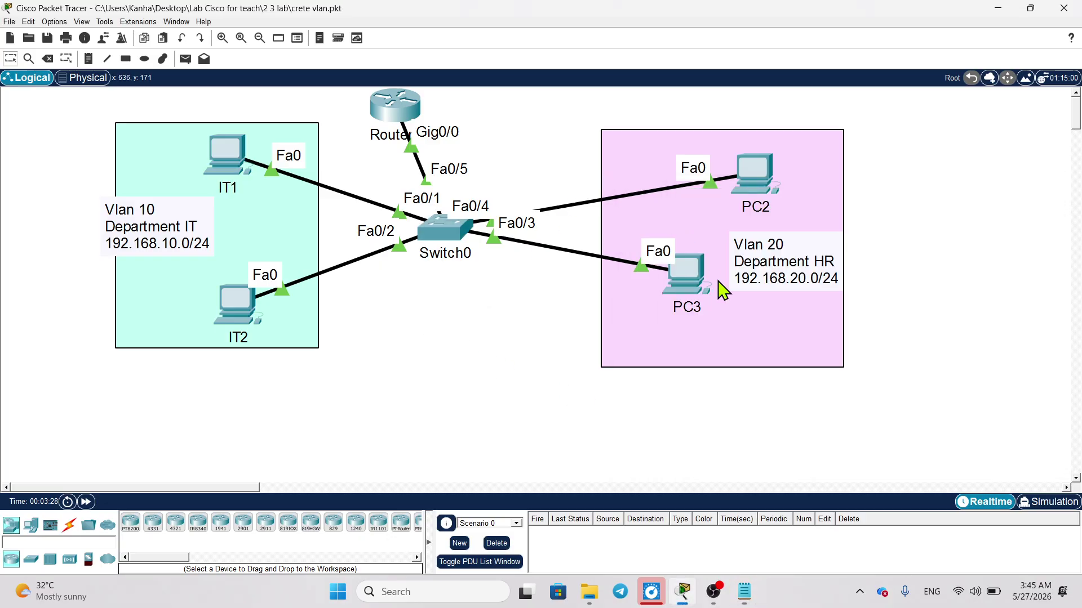
Reopen Switch0's command line and create VLAN 20
click(463, 231)
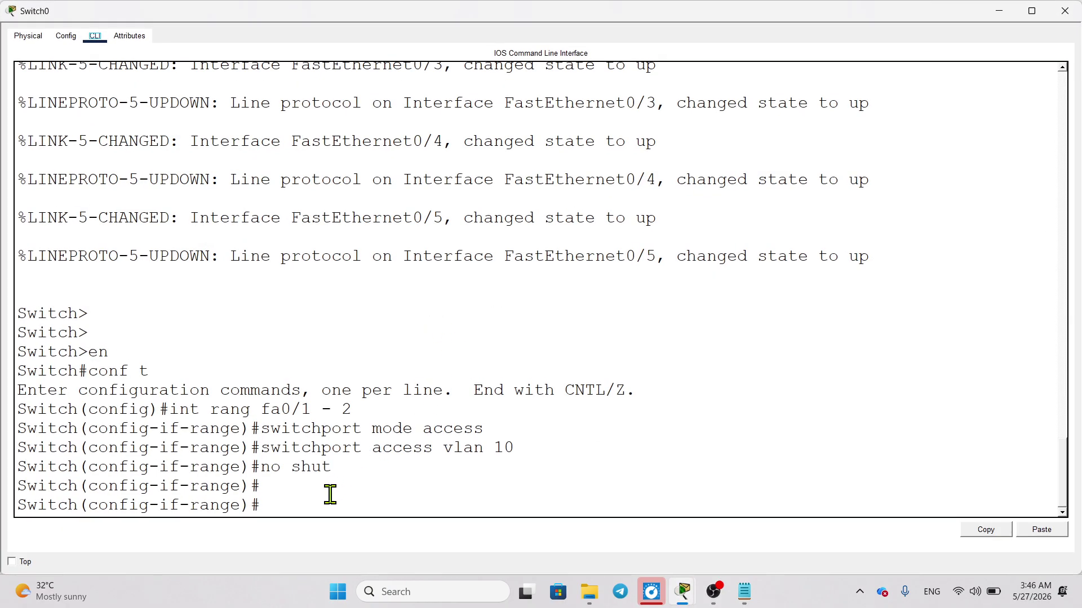
click(304, 509)
text(vlan 20)
key(Return)
Select the interface range fa0/3 - 4 on Switch0 and set it to switchport mode access
key(Up)
key(Up)
key(Up)
key(Up)
key(Up)
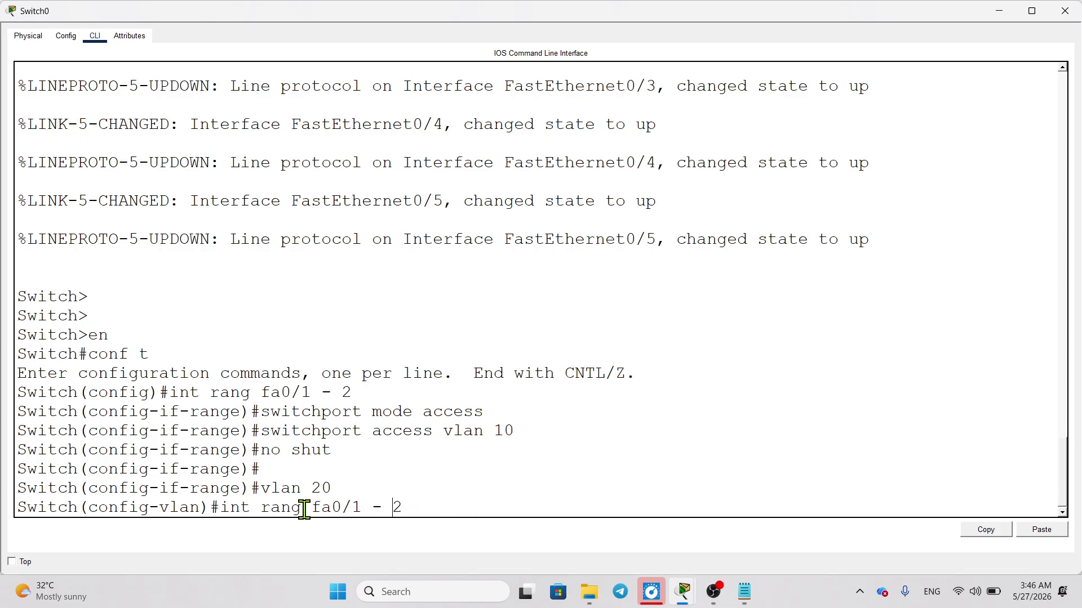
key(Left)
key(BackSpace)
text(3)
key(Return)
key(Up)
key(Up)
key(Up)
key(Up)
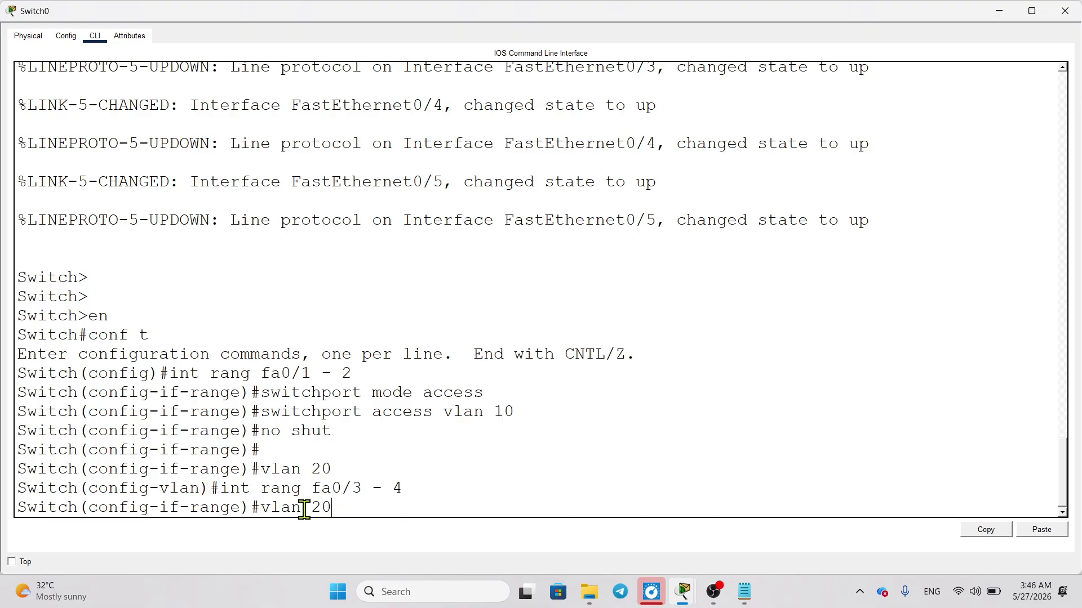
key(Up)
key(Return)
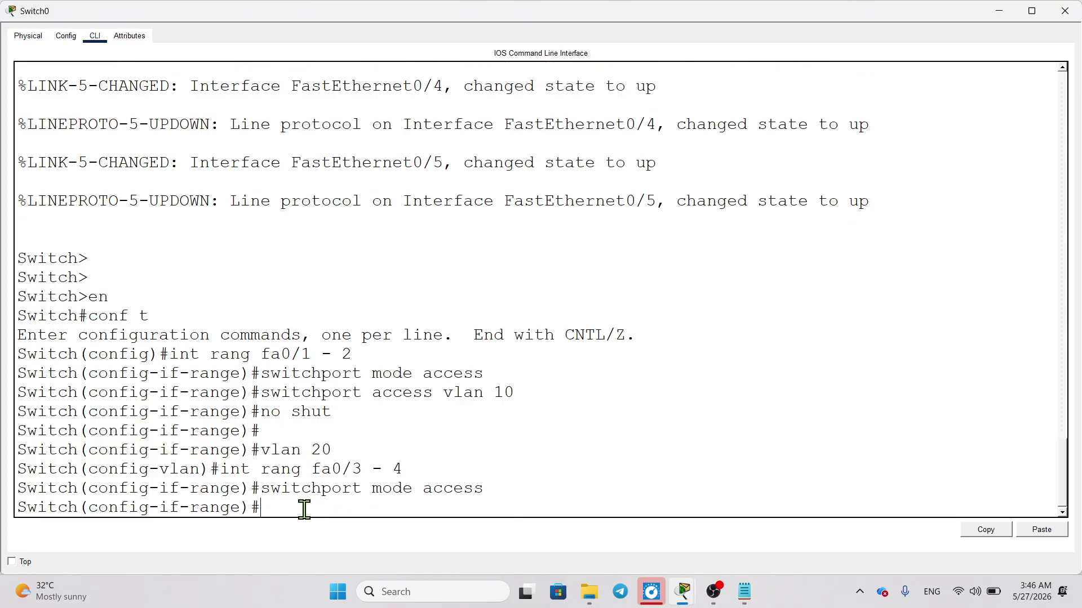
Assign the selected fa0/3 - 4 ports to VLAN 20 and enable them with no shut
key(Up)
key(Up)
key(Up)
key(Up)
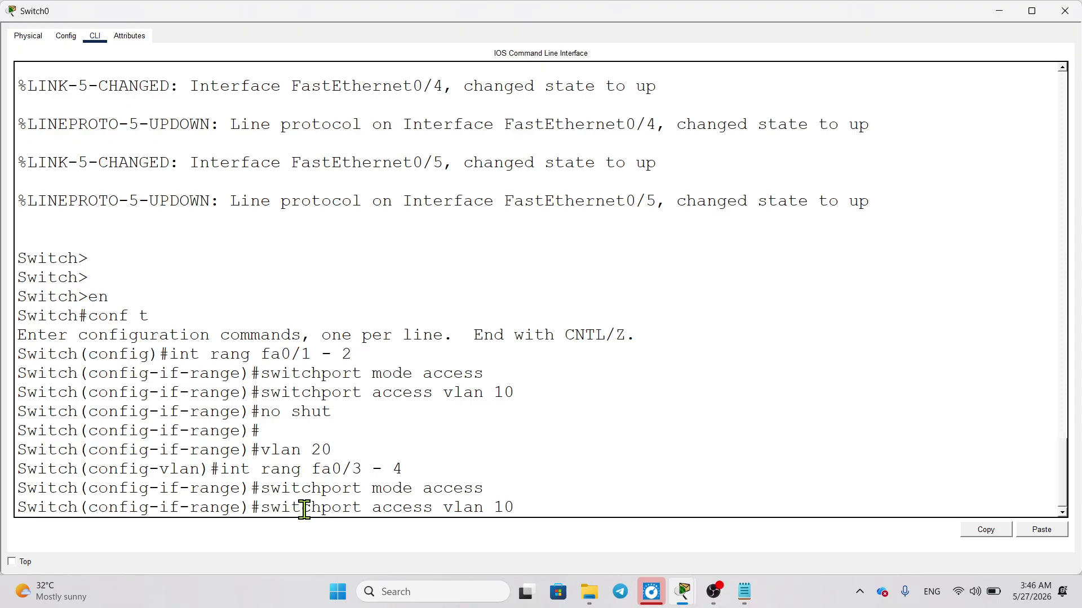
key(Return)
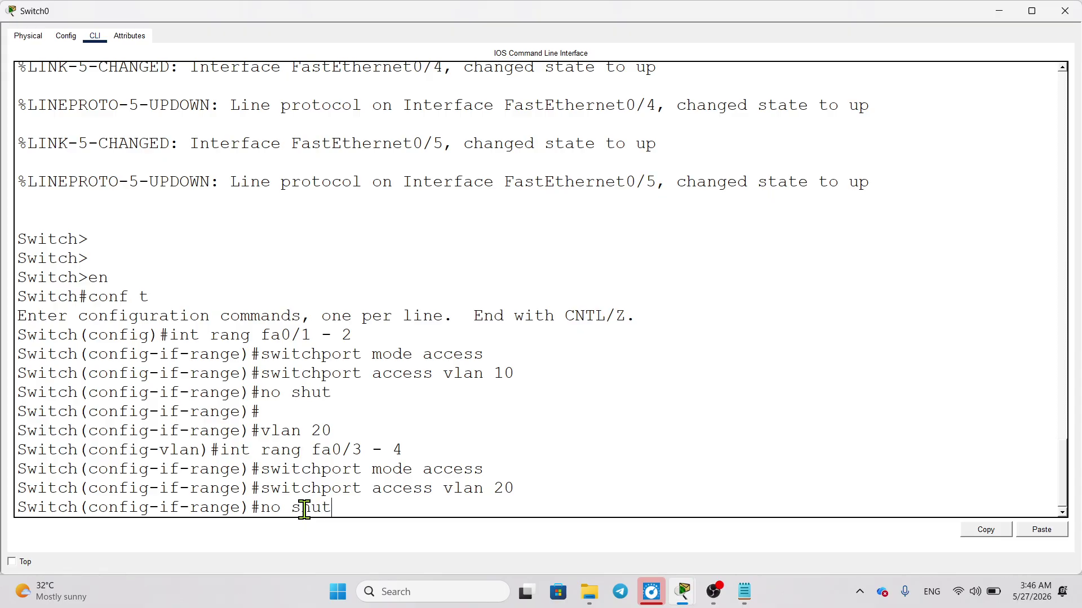
key(Return)
key(Return)
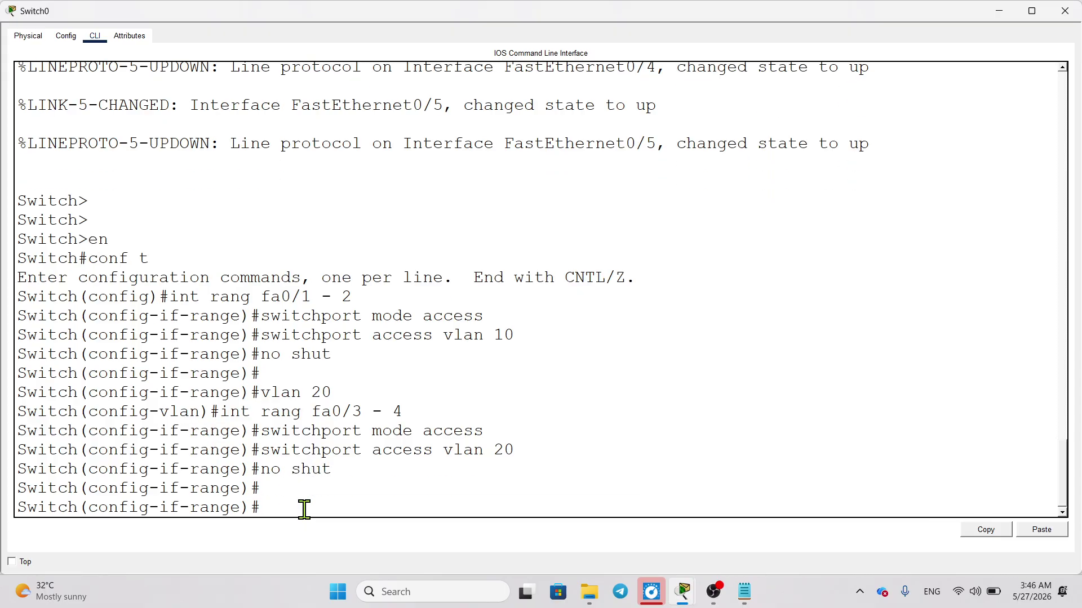
Return to the topology and move Switch0 slightly lower and Router0 slightly toward the Gig0/0 label
click(996, 13)
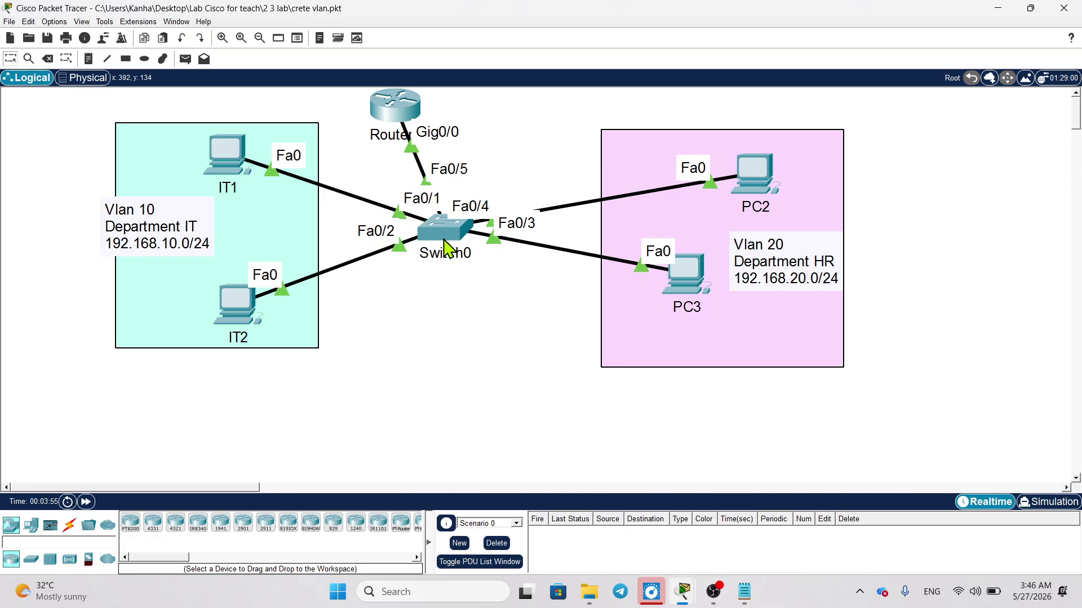
drag(445, 248, 445, 264)
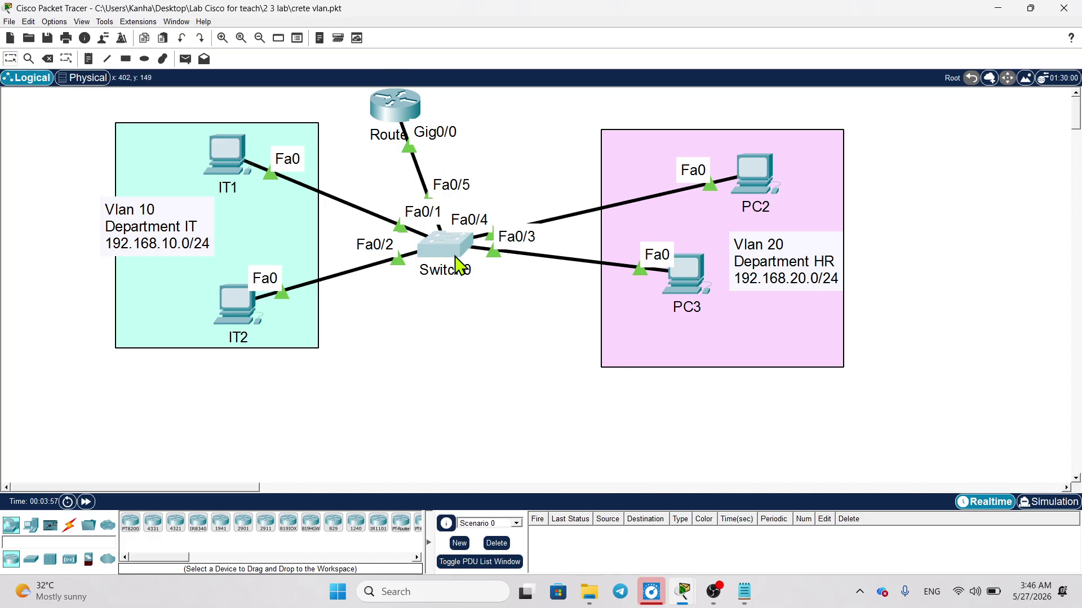
mouse_move(399, 104)
mouse_down()
mouse_move(513, 119)
mouse_move(423, 102)
mouse_move(403, 104)
mouse_move(410, 113)
mouse_up()
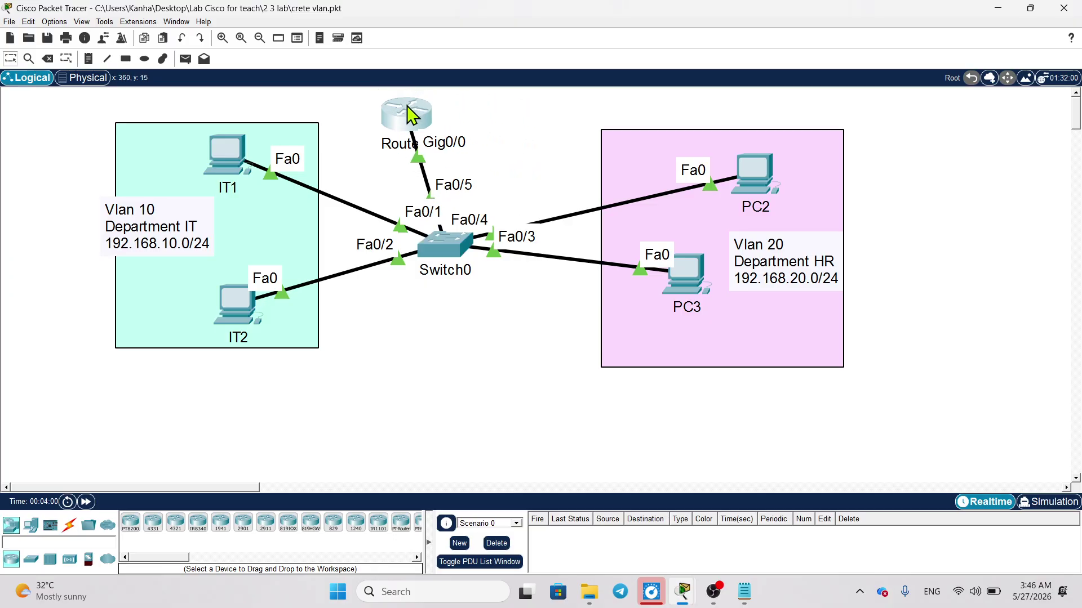
Set Switch0's fa0/5 link to Router0 to switchport mode trunk and return to the topology
click(442, 252)
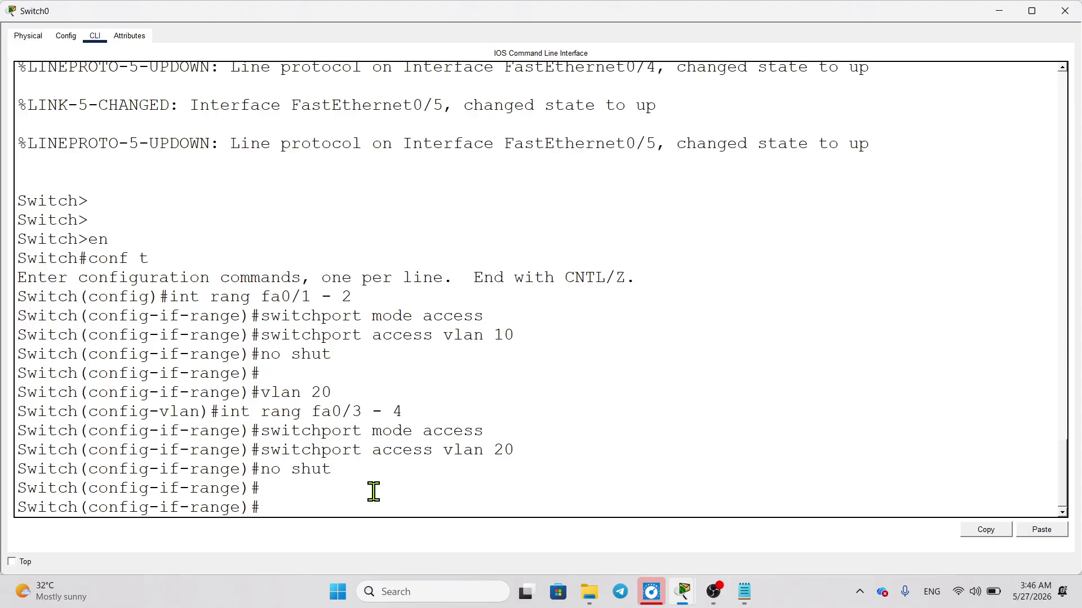
key(Return)
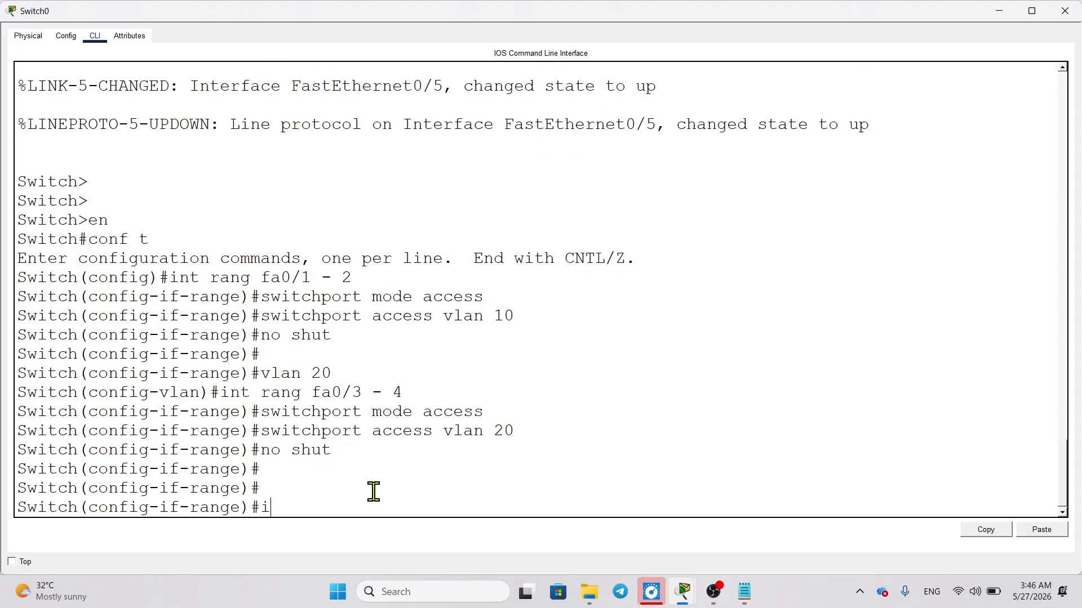
text(int fa0/5)
key(Return)
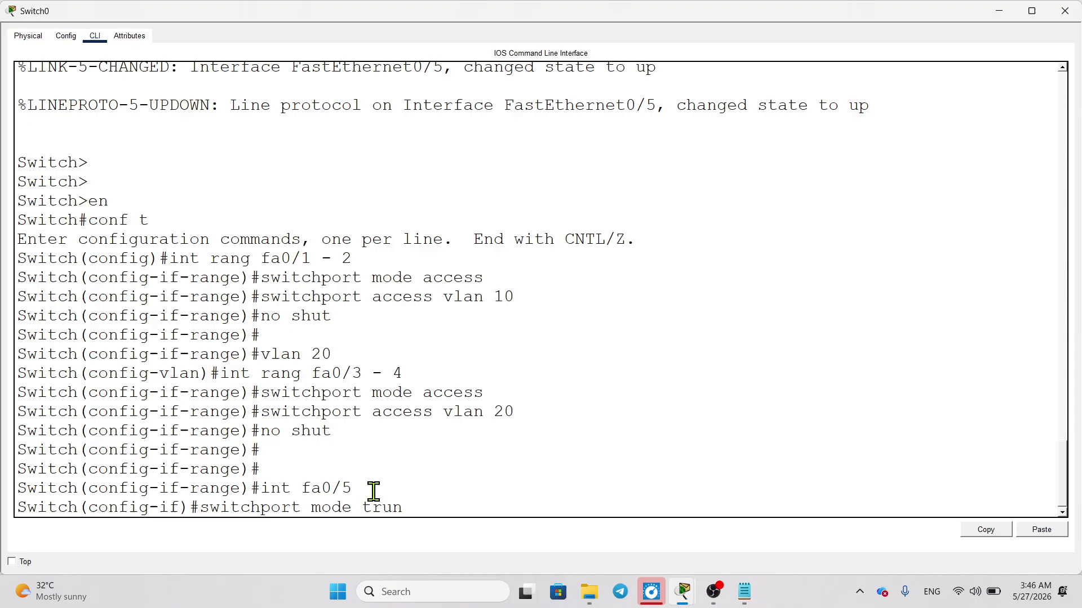
key(Return)
key(Return)
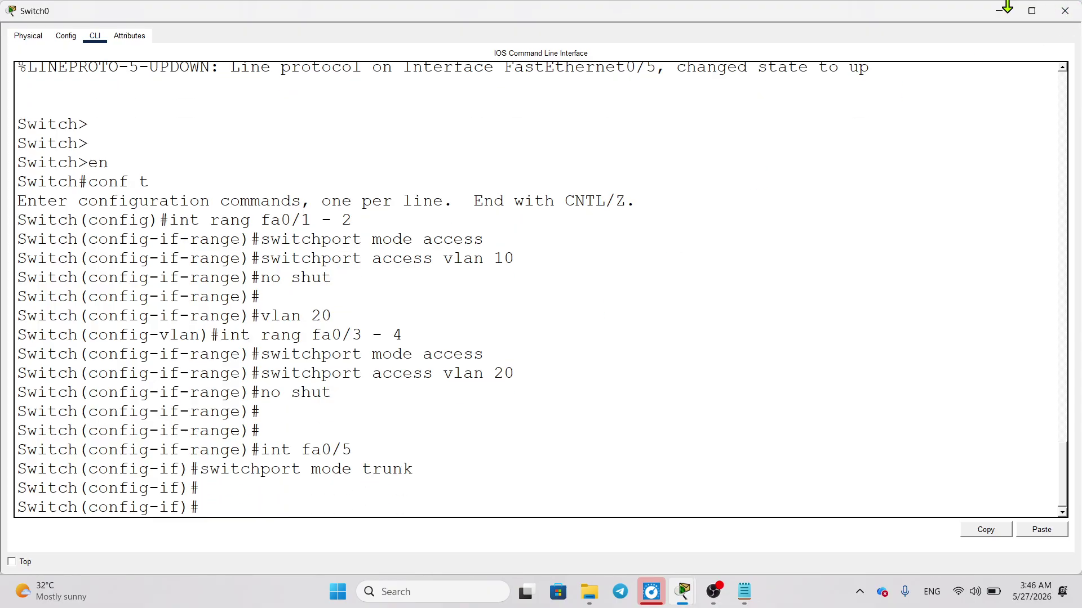
click(1007, 8)
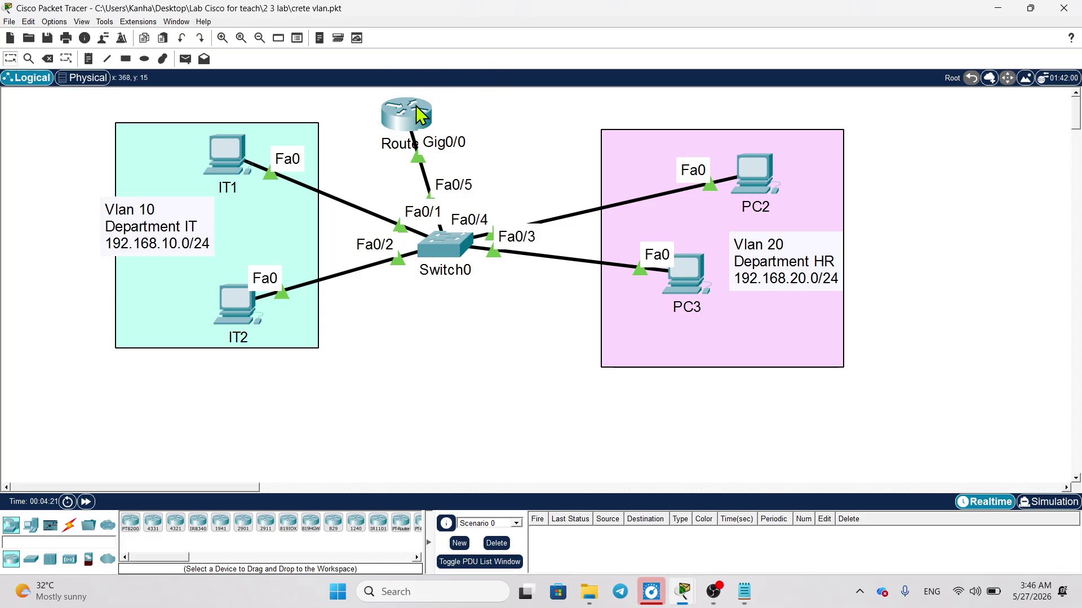
Open IT1's IP configuration, examine its default gateway, and return to the topology
click(236, 163)
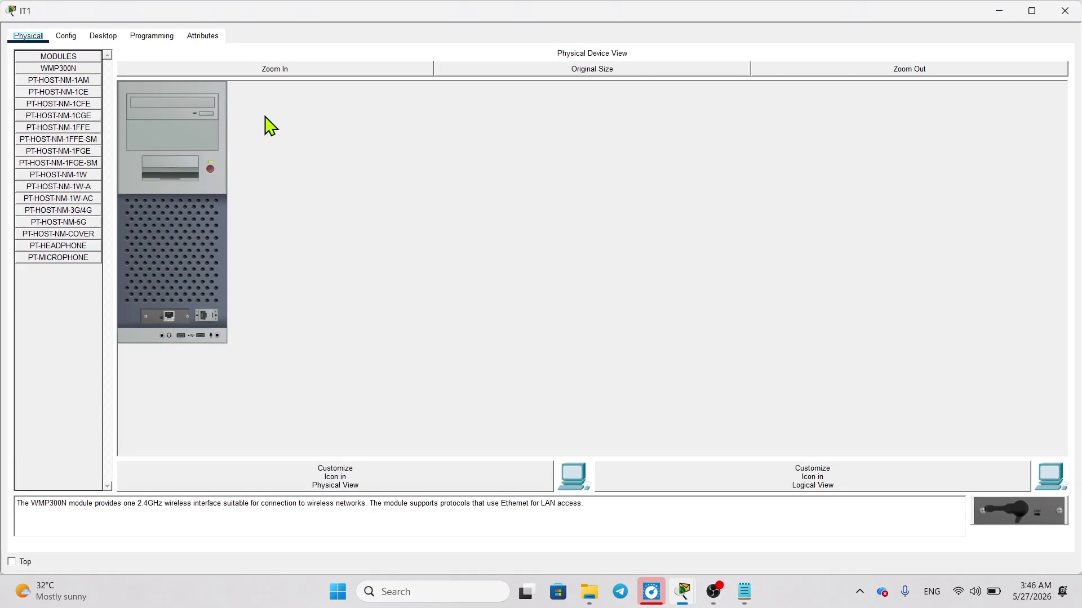
click(105, 37)
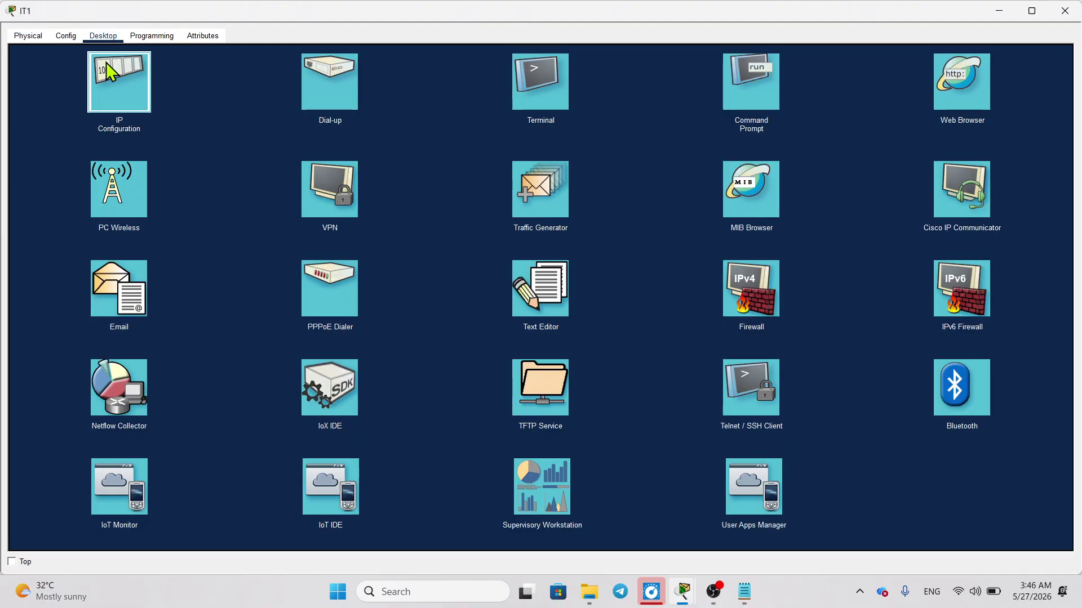
click(106, 62)
drag(431, 156, 316, 164)
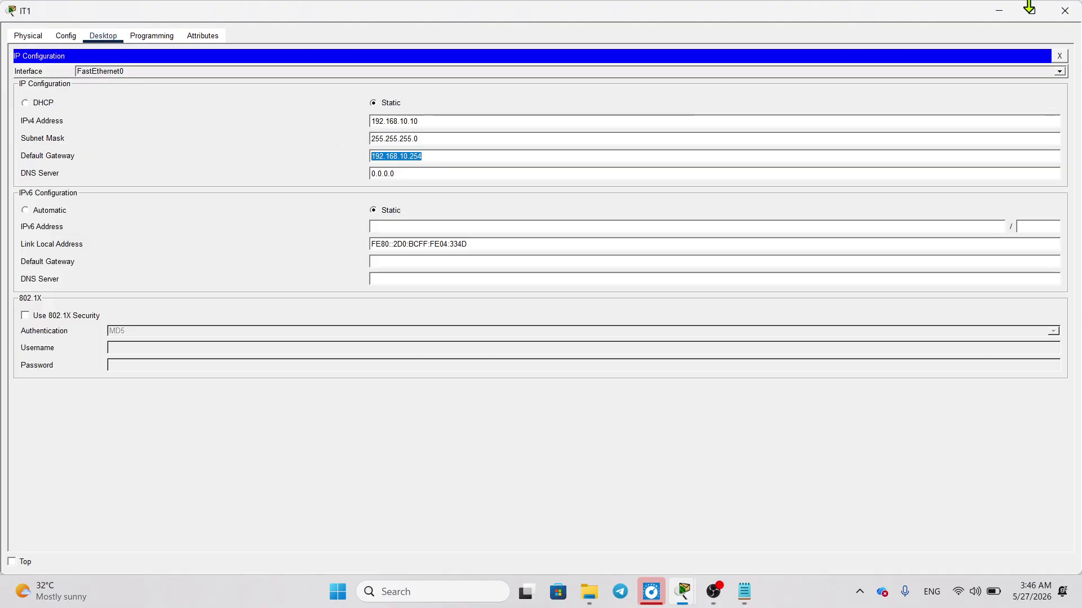
click(1010, 8)
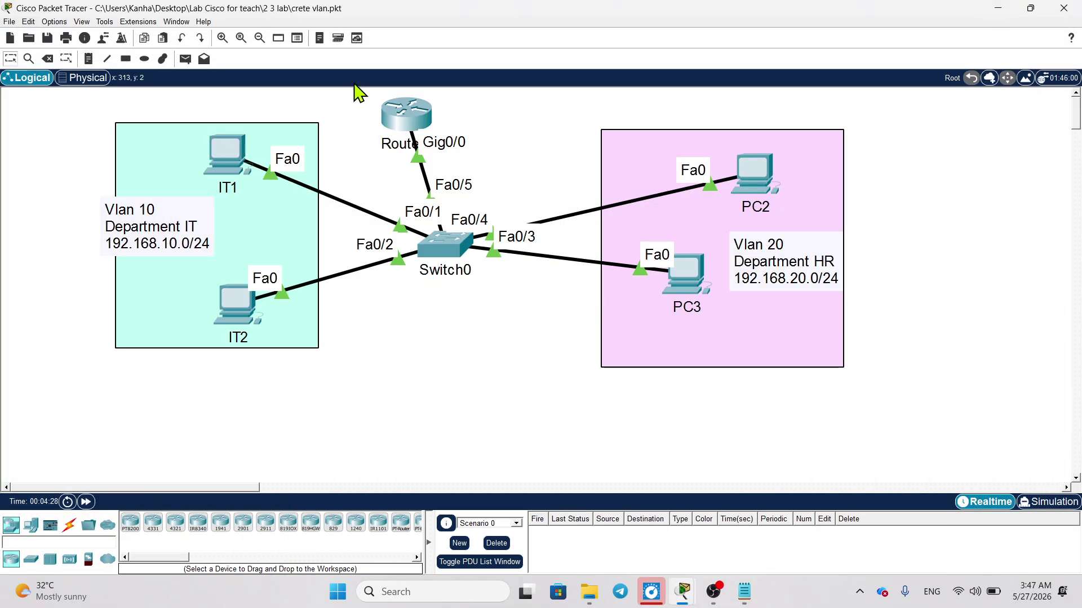
Nudge Router0 slightly in the topology and enter global configuration mode in its command line
drag(414, 113, 420, 117)
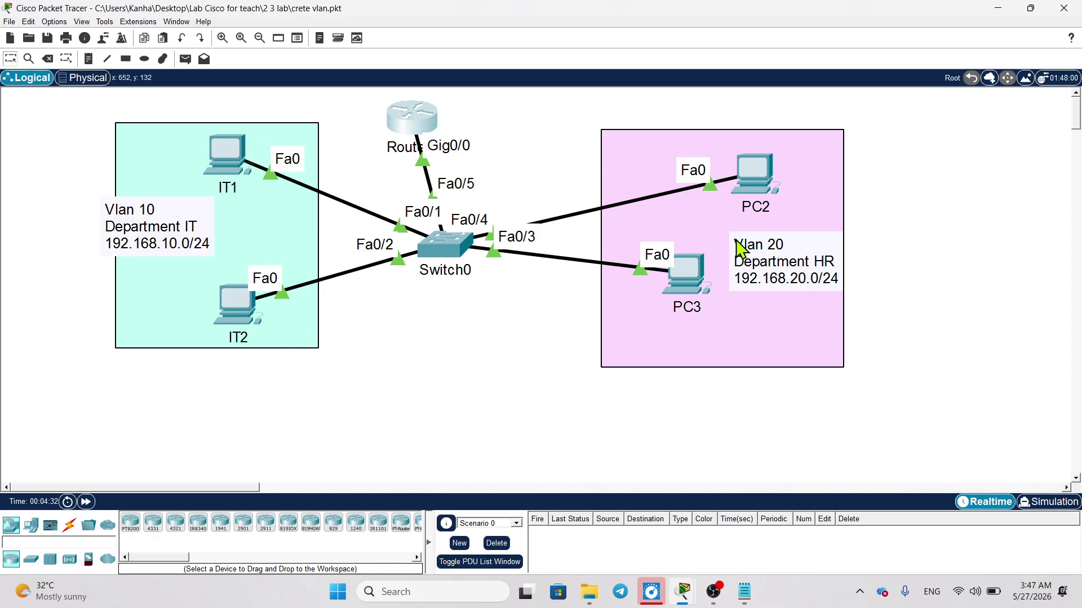
click(412, 118)
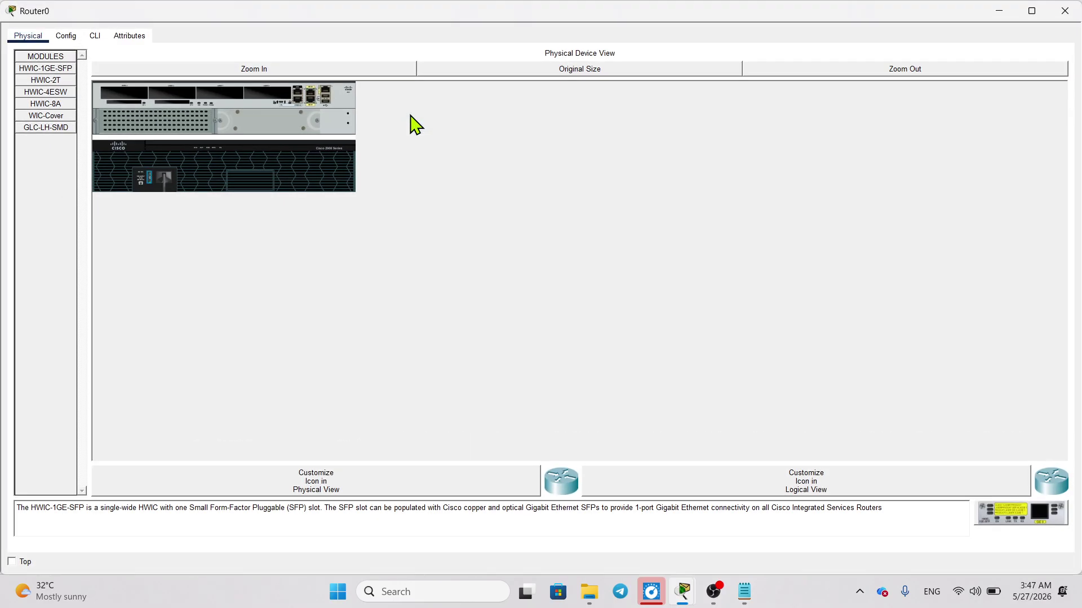
click(95, 36)
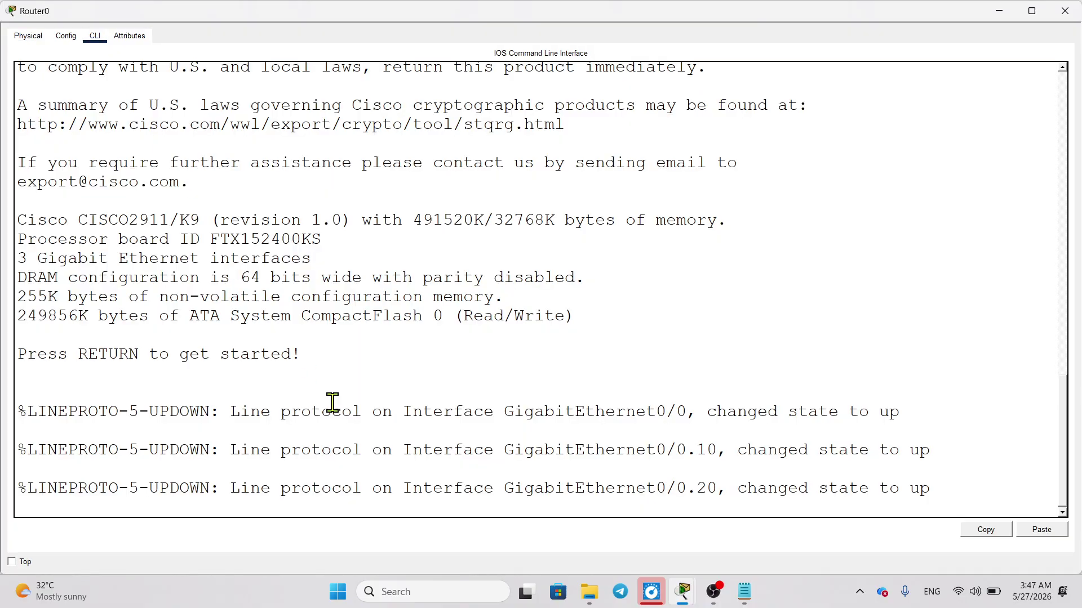
key(Return)
key(Return)
key(Return)
text(en)
key(Return)
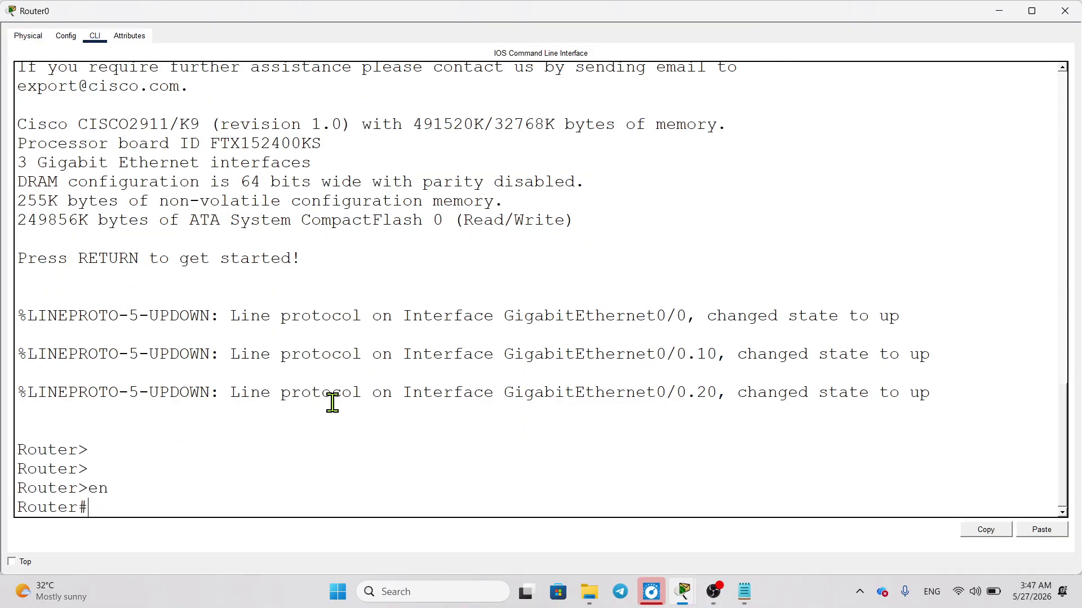
text(conf t)
key(Return)
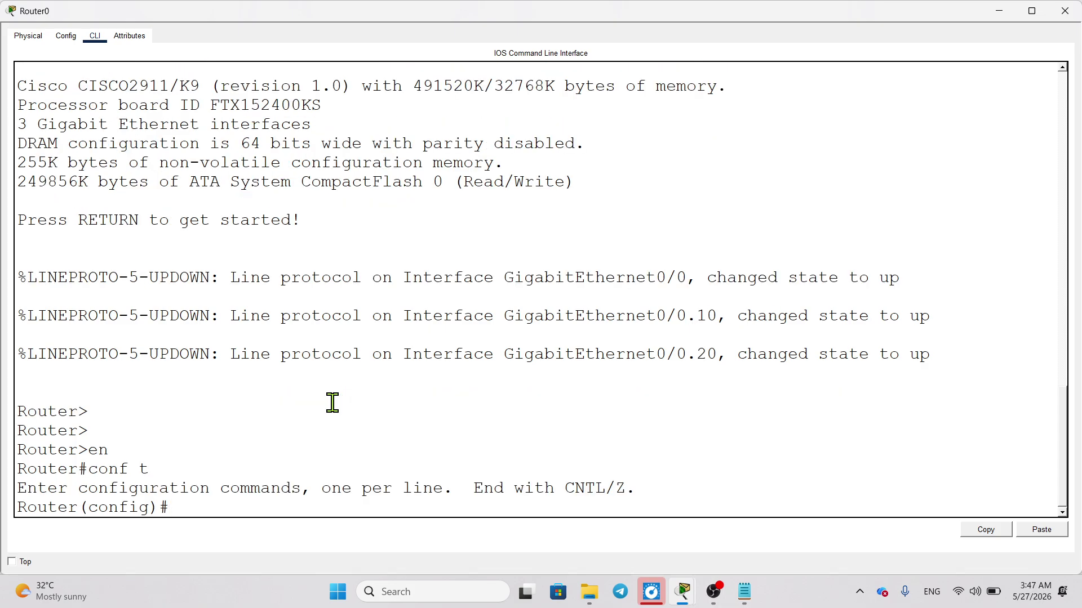
Check Router0's link in the topology and enter subinterface g0/0.10 on the router
click(1007, 10)
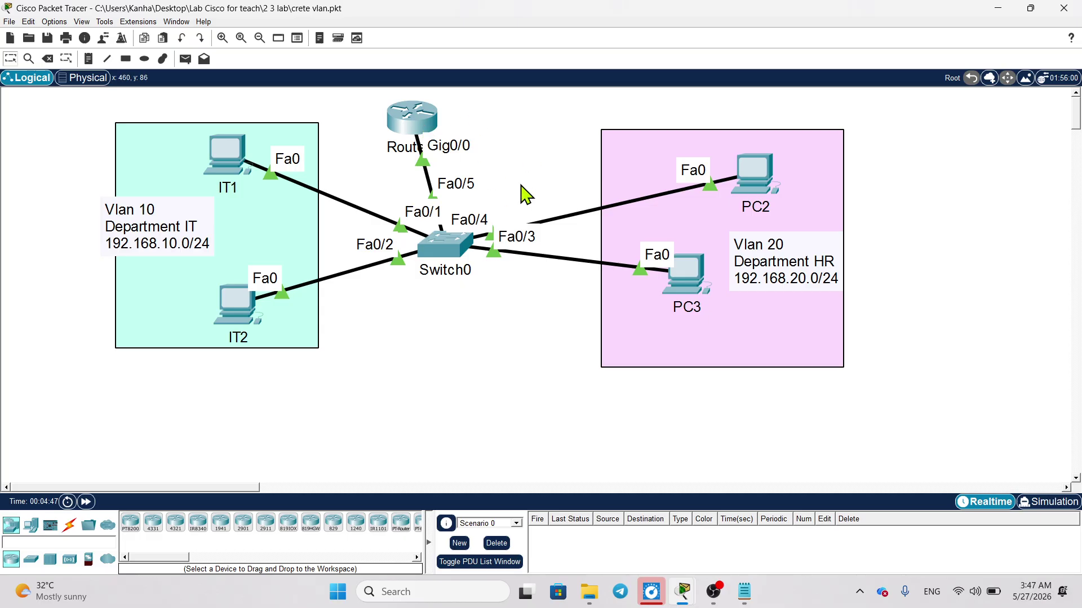
click(415, 135)
click(210, 513)
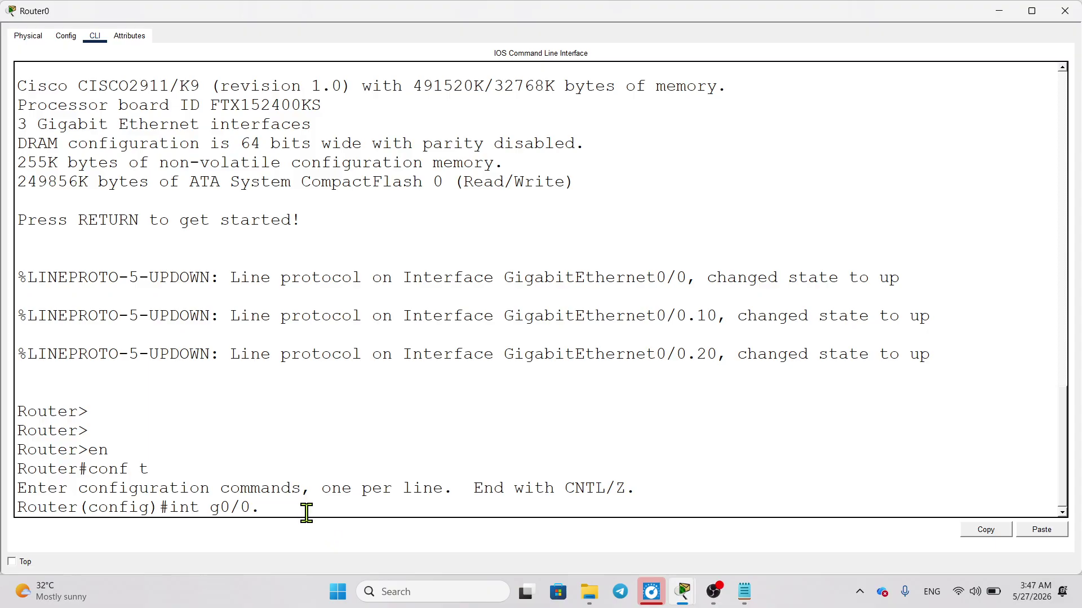
drag(306, 510, 219, 494)
click(286, 507)
key(Tab)
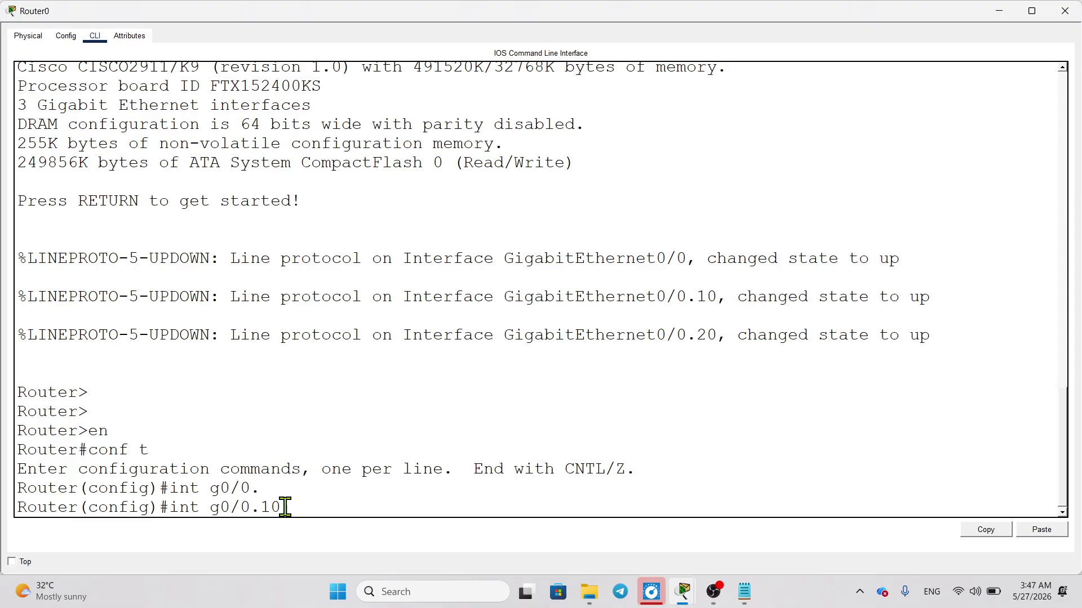
text(10)
key(Return)
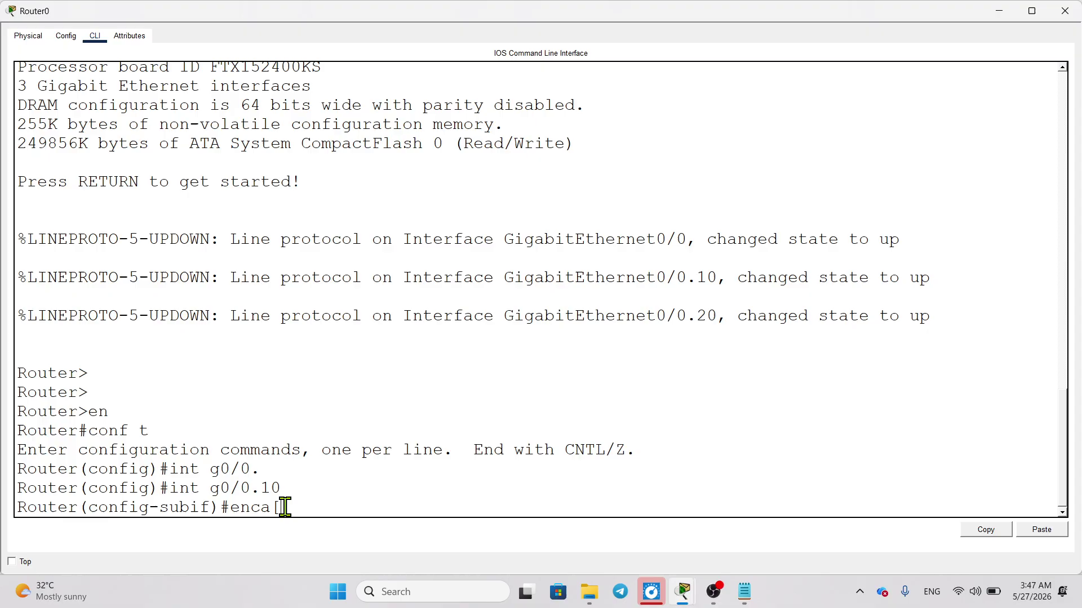
Set the g0/0.10 subinterface to encapsulation dot1Q 10
text(encap)
key(Tab)
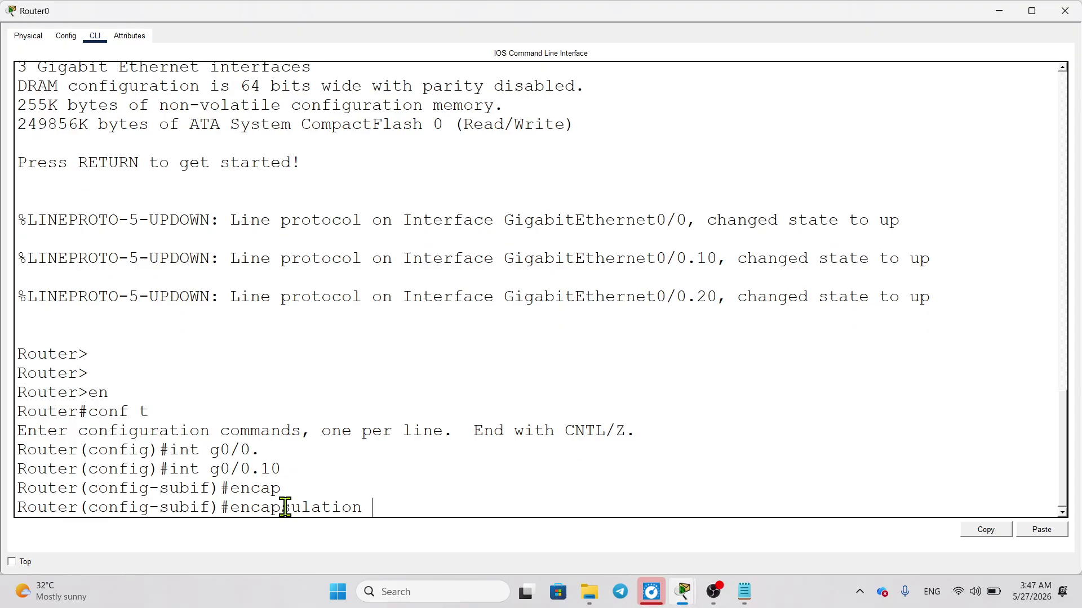
text(dot)
key(Tab)
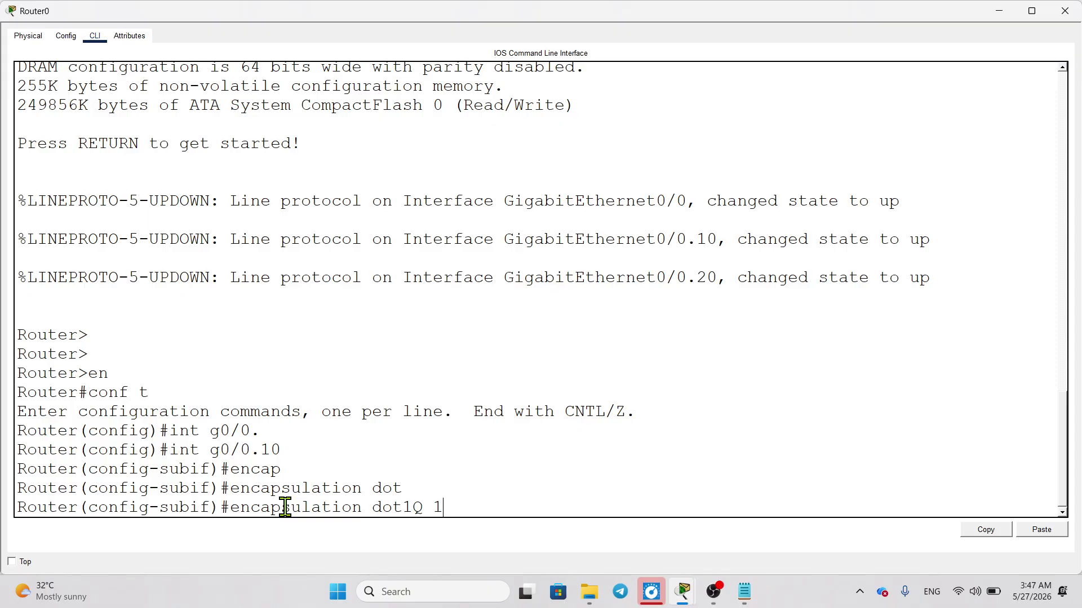
drag(471, 514, 228, 512)
click(409, 493)
key(Return)
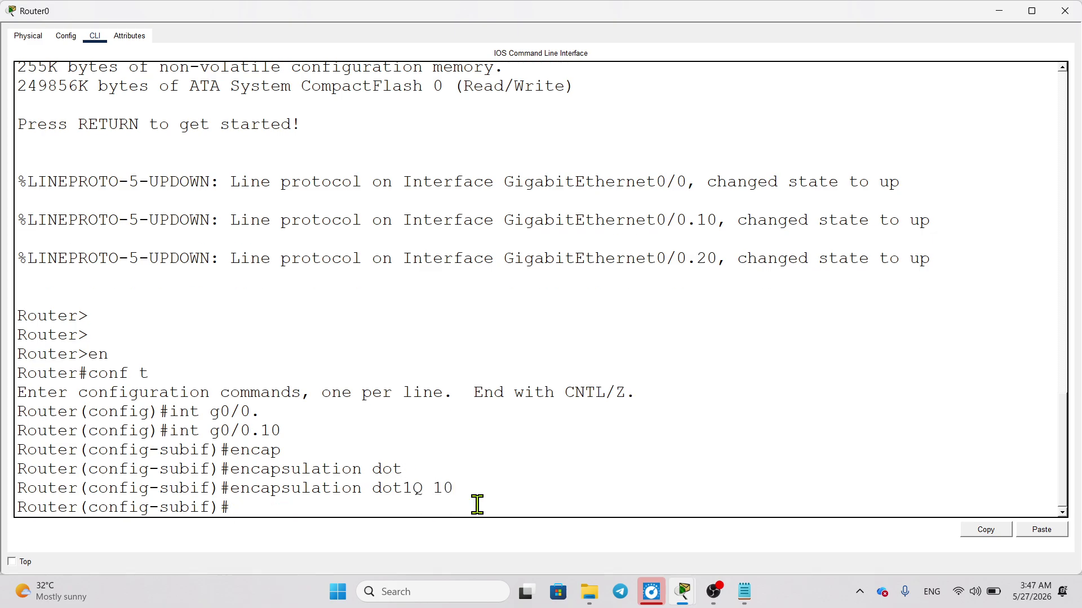
Assign IP address 192.168.10.254 with mask 255.255.255.0 to the g0/0.10 subinterface
text(ip add 192.168)
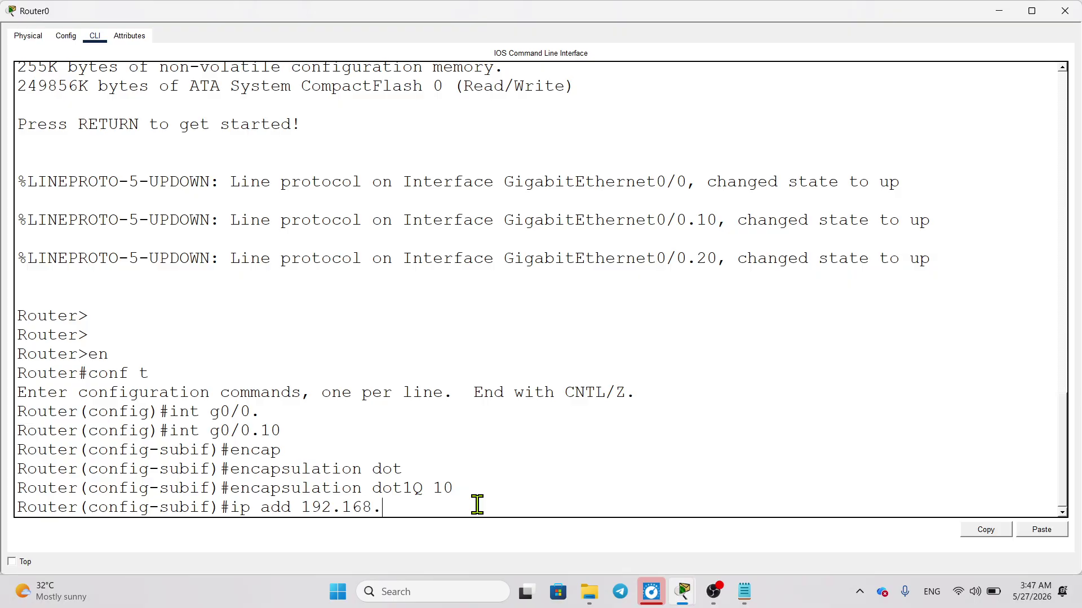
text(.10.254 255.255.)
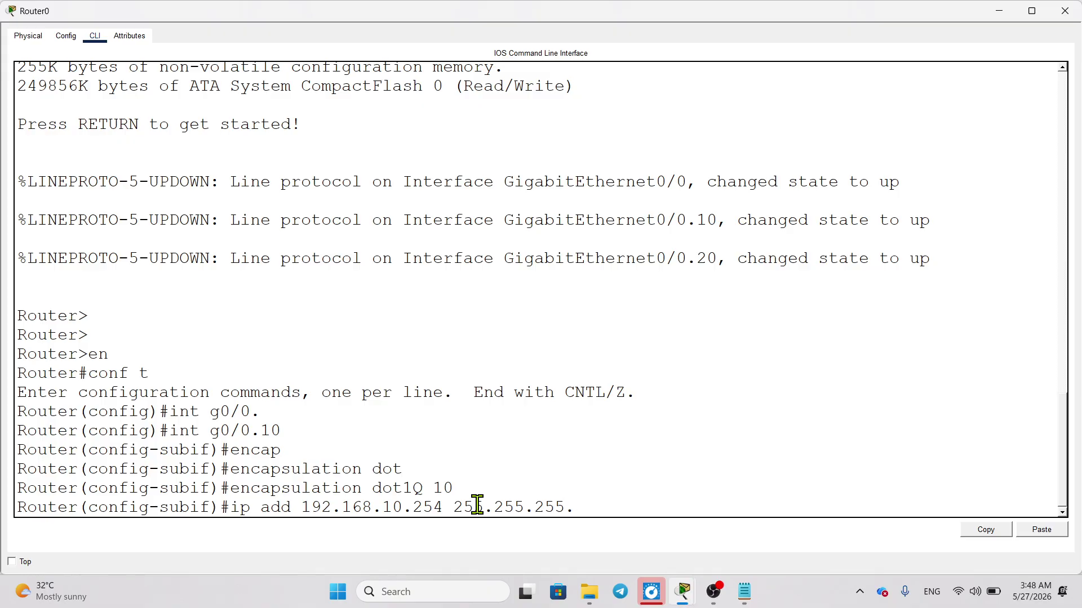
text(25250)
key(Return)
Enter subinterface g0/0.20 on Router0, reusing the earlier interface command and checking the topology before completing it
key(Up)
key(Up)
key(Up)
key(Up)
key(Up)
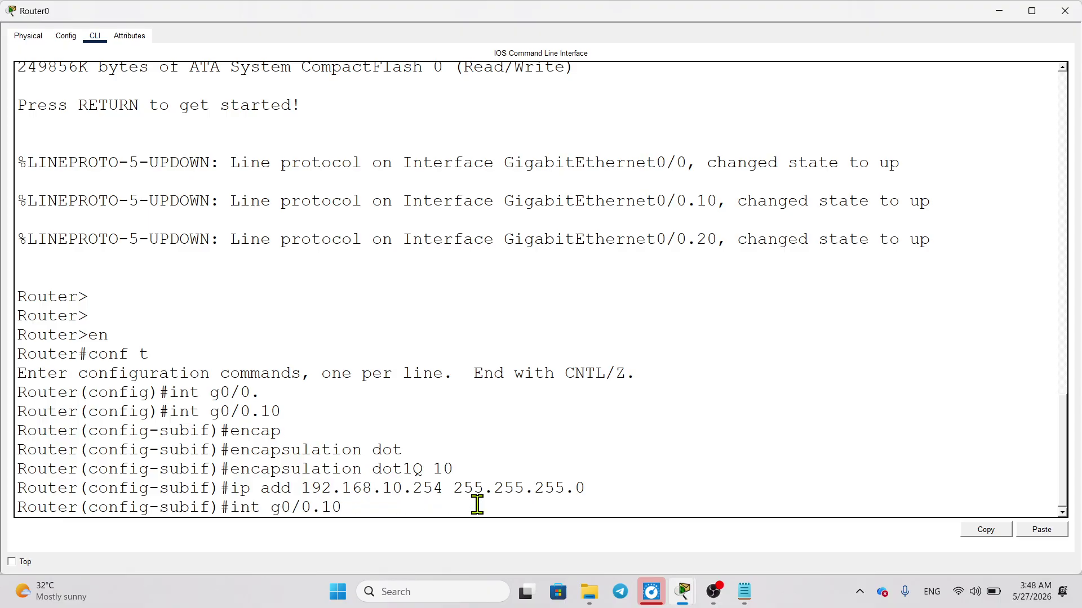
key(BackSpace)
key(BackSpace)
click(999, 10)
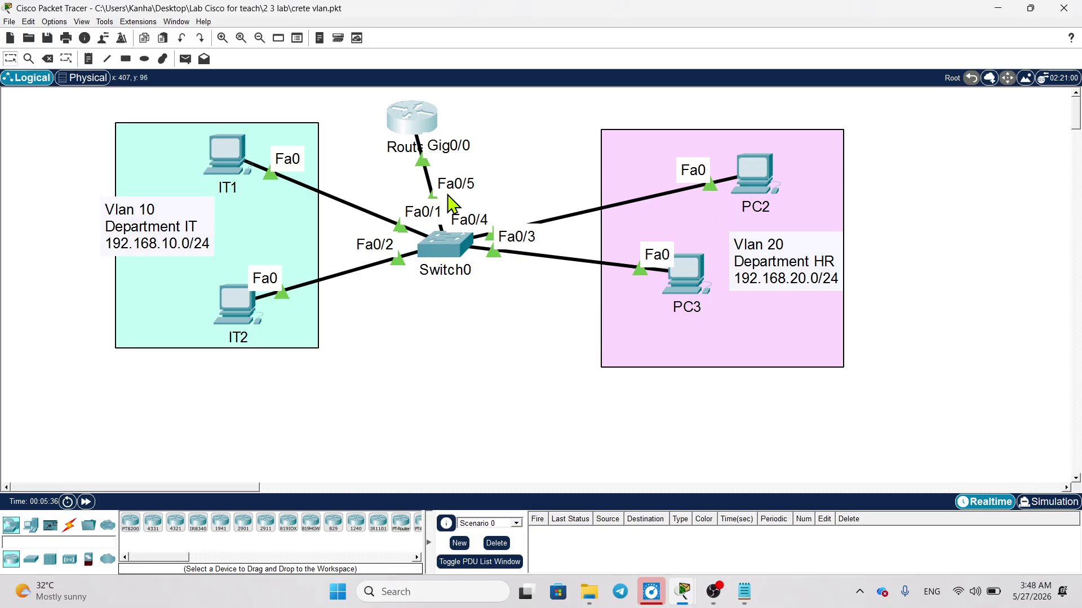
click(417, 124)
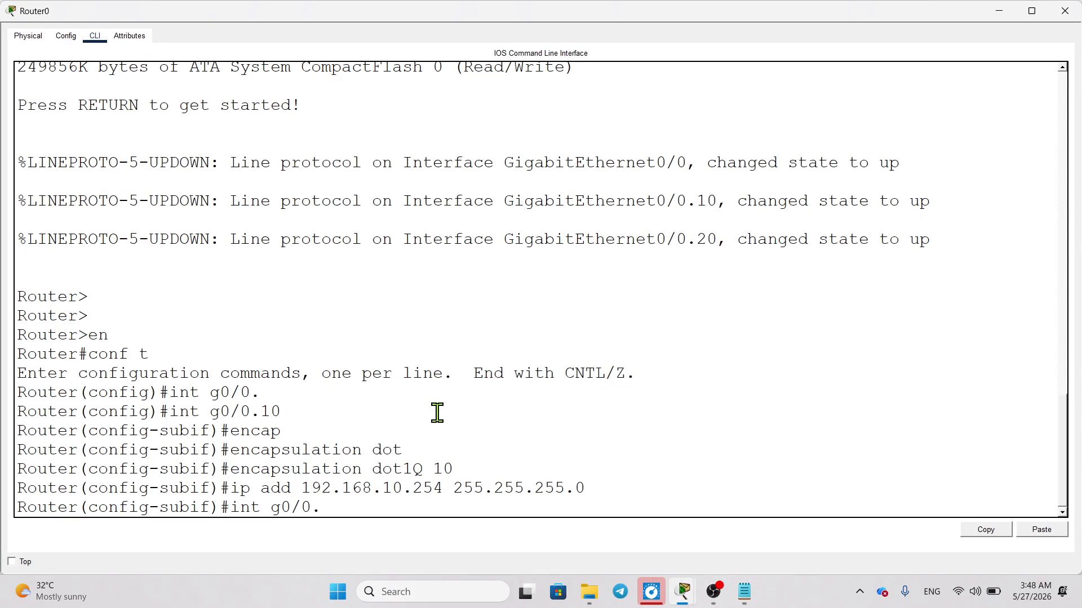
click(348, 511)
text(20)
key(Return)
Set the g0/0.20 subinterface to encapsulation dot1Q 20
key(Up)
key(Up)
key(Up)
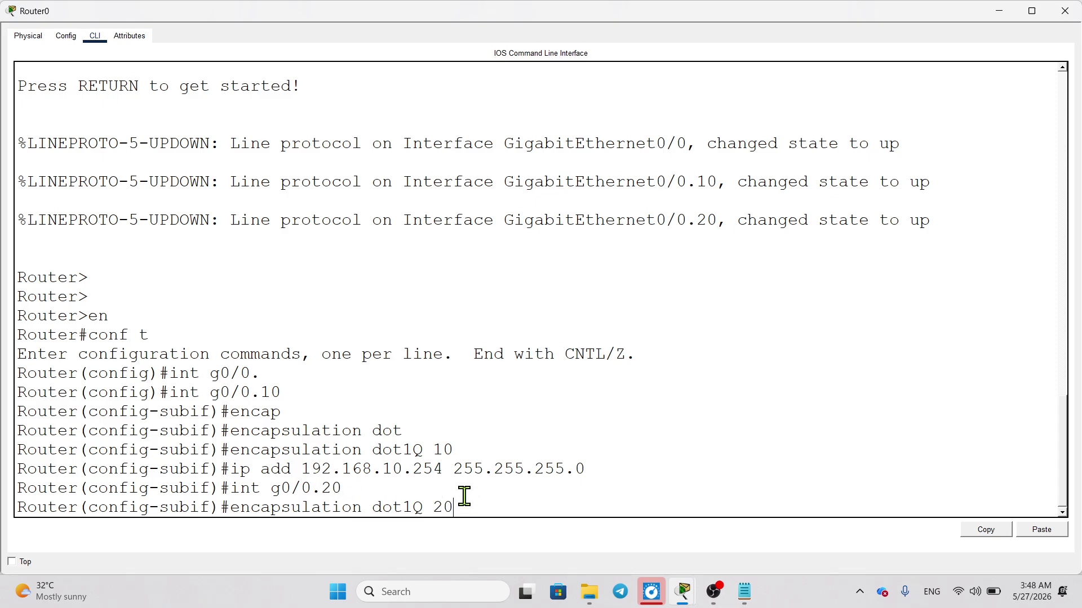
key(Return)
Assign IP address 192.168.20.254 with mask 255.255.255.0 to the g0/0.20 subinterface by adapting the earlier address command
key(Up)
key(Up)
key(Up)
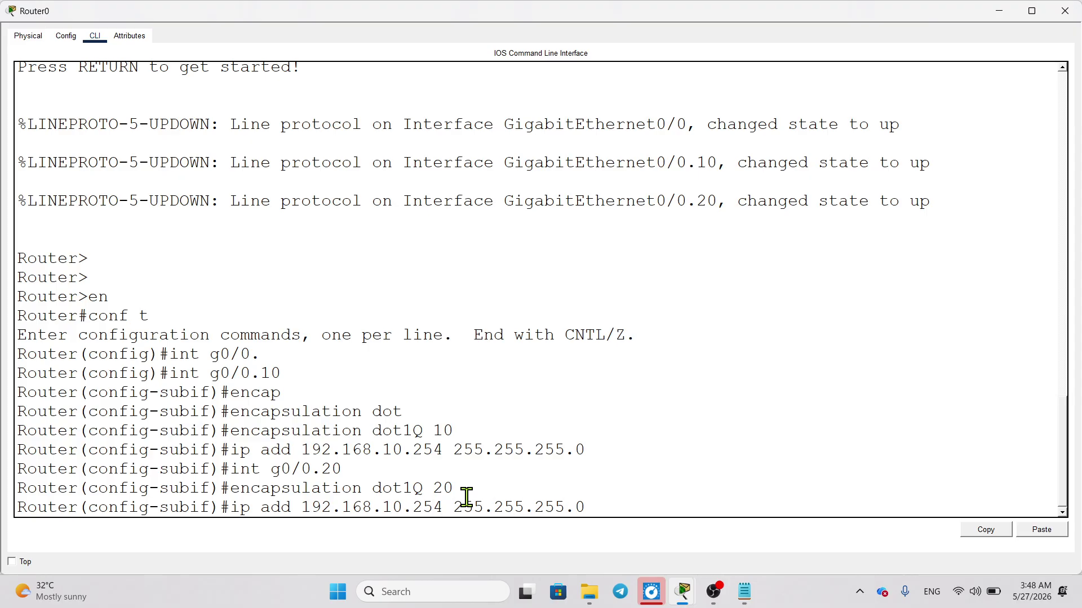
key(Left)
key(Left)
key(Left)
key(Left)
key(Left)
key(Left)
key(Left)
key(Left)
key(Left)
key(Left)
key(Left)
key(Left)
key(Left)
key(Left)
key(Left)
key(Left)
key(Left)
key(Left)
key(Left)
key(BackSpace)
text(2)
key(Return)
Enable Router0's physical interface g0/0 with no shut and close the router window
text(i)
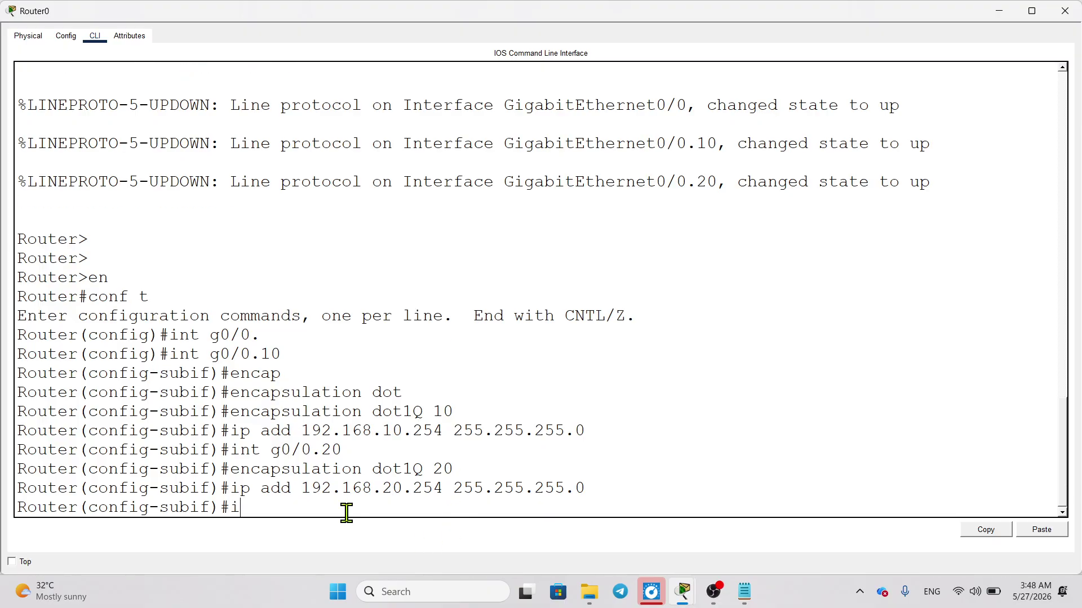
text(nt g0/0)
key(Return)
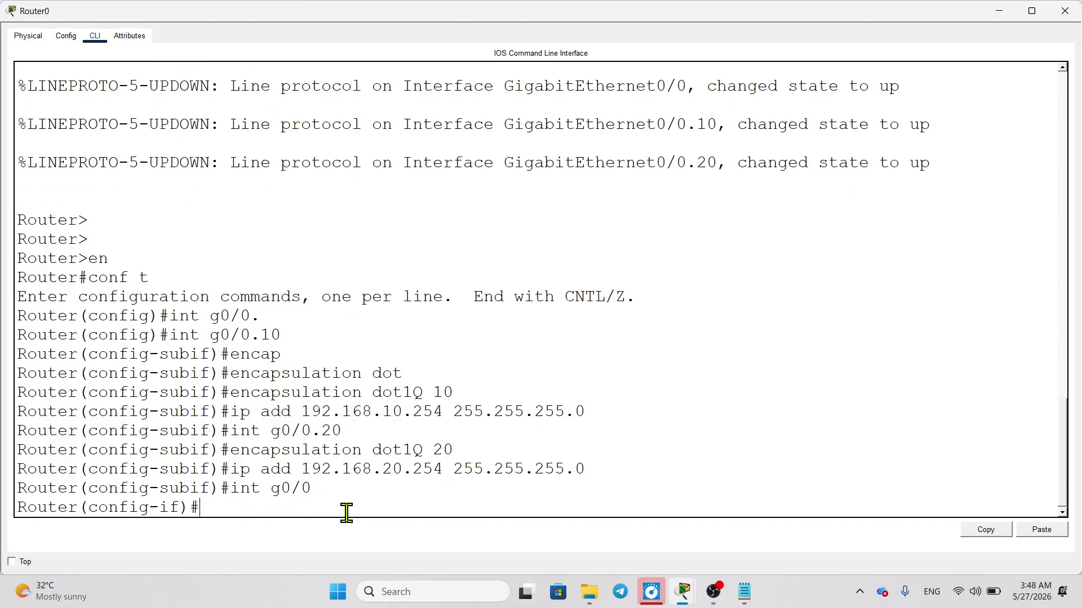
text(no shut)
key(Return)
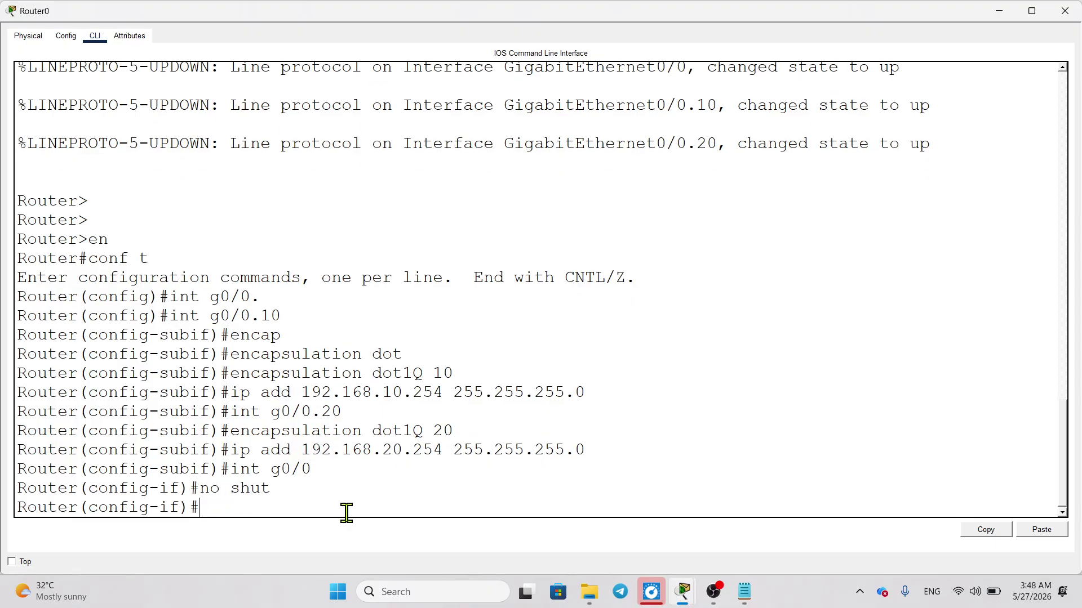
click(1065, 11)
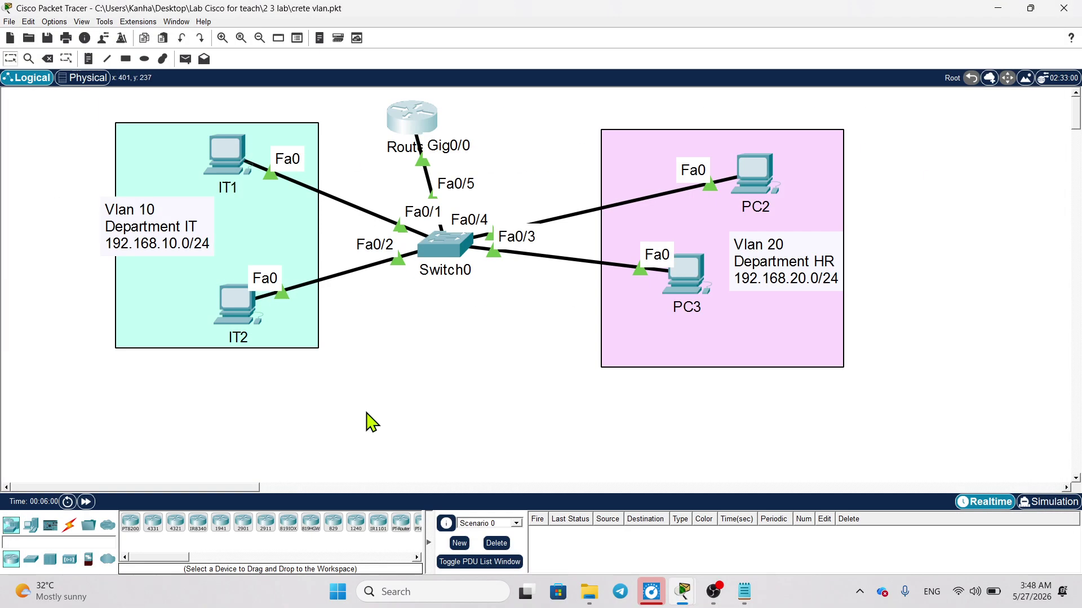
Fast-forward the network time, review IT1's default gateway, and close its window
click(85, 502)
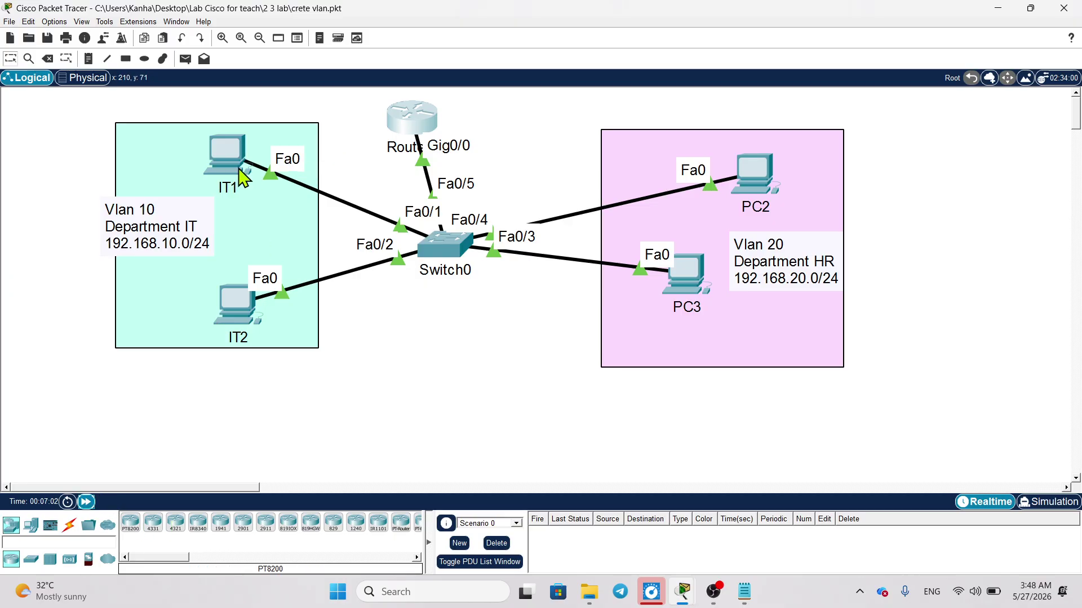
click(236, 150)
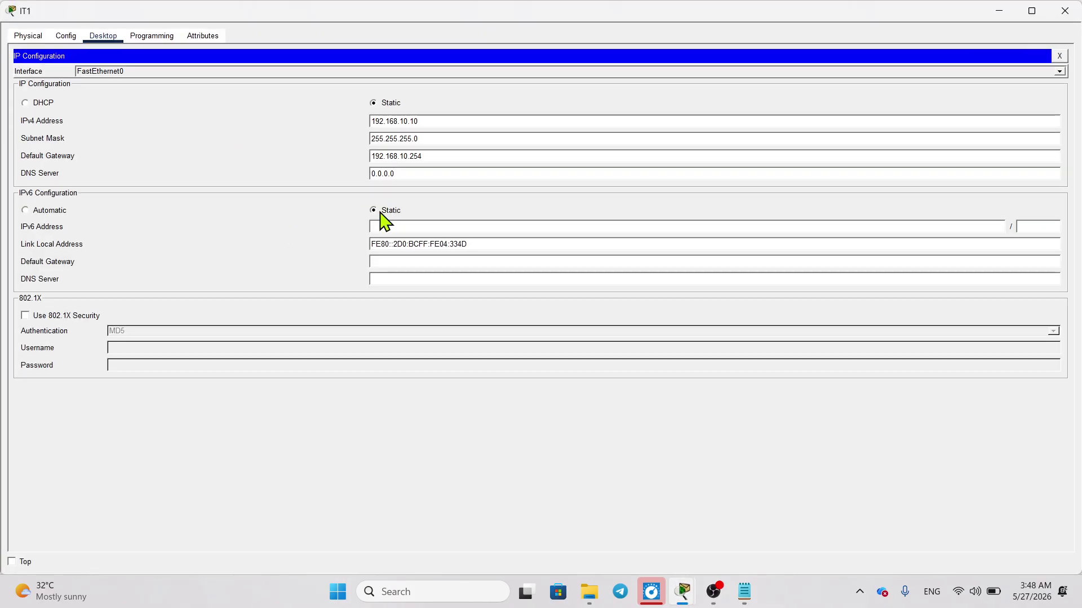
drag(439, 154, 342, 150)
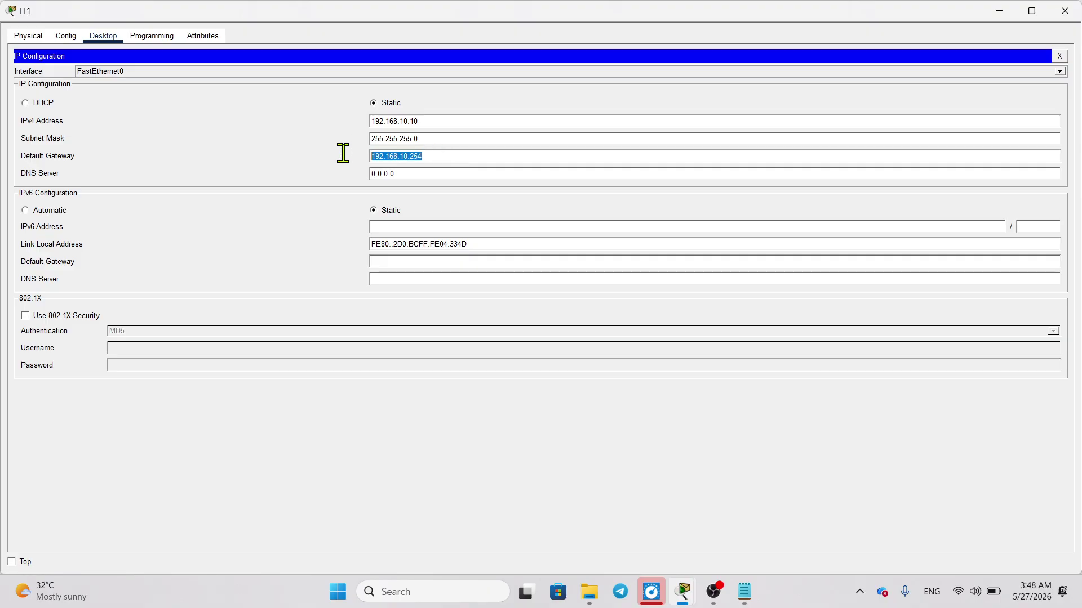
click(1065, 11)
Open PC3's IP configuration, review its address and default gateway, and close its window
click(695, 285)
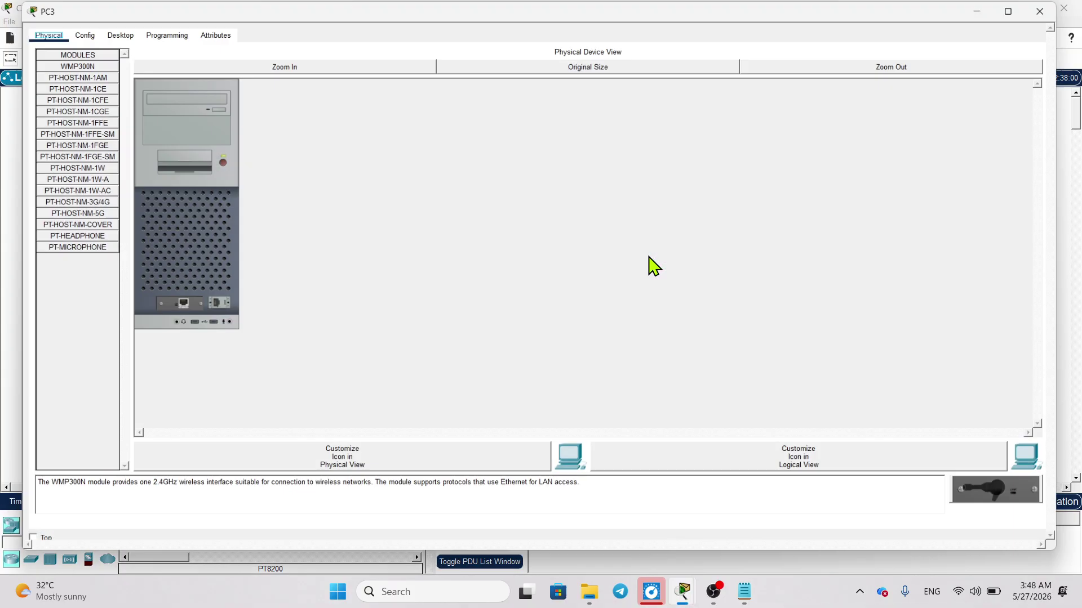
click(110, 37)
click(125, 80)
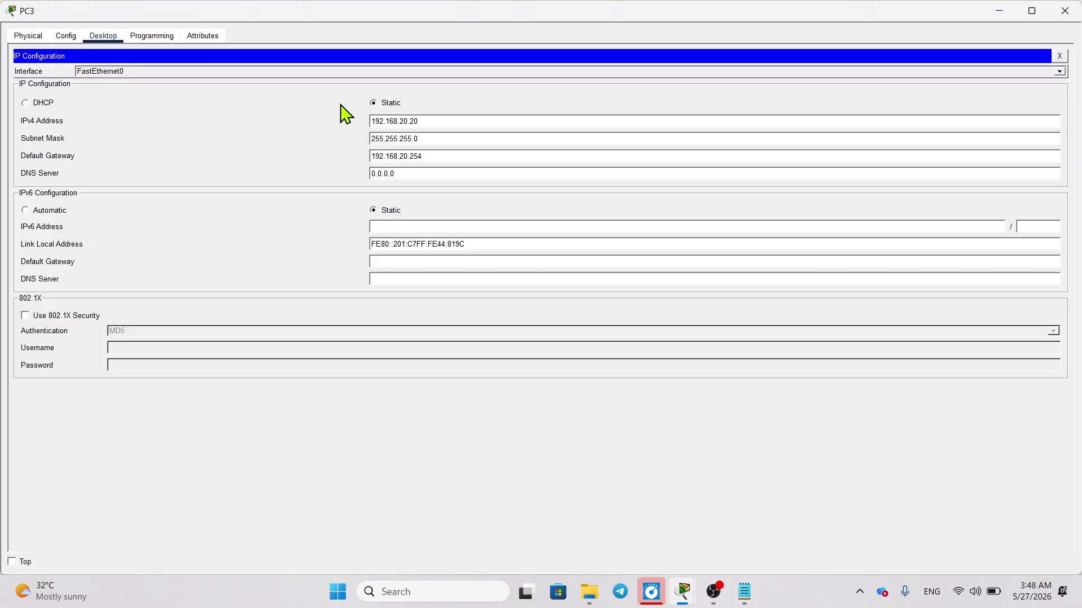
key(Tab)
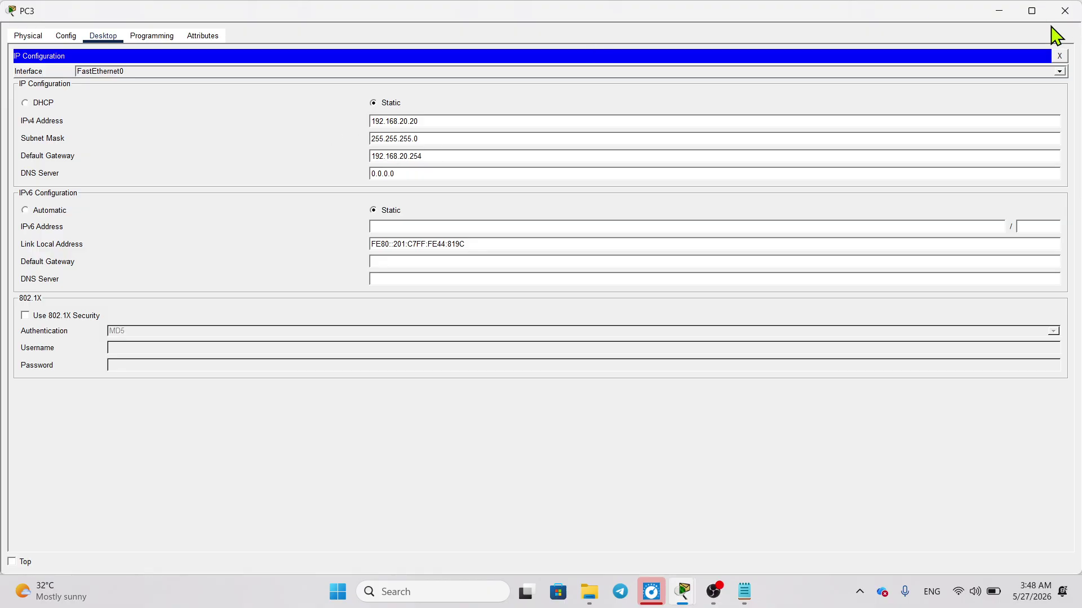
click(1064, 11)
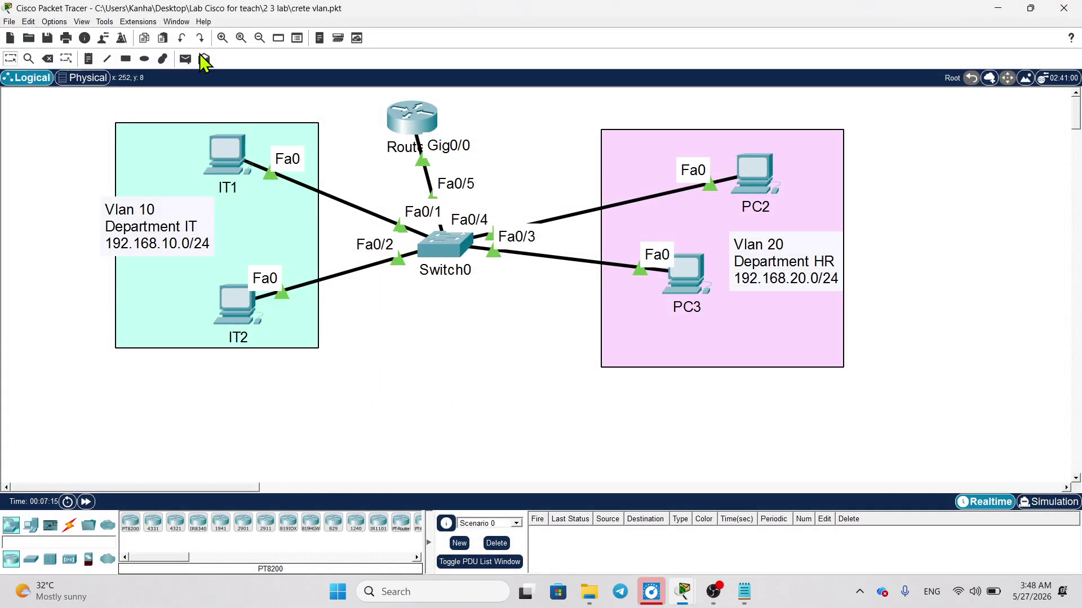
Test routing between the VLANs by sending two simple PDUs from IT1 to PC3
click(186, 58)
click(227, 152)
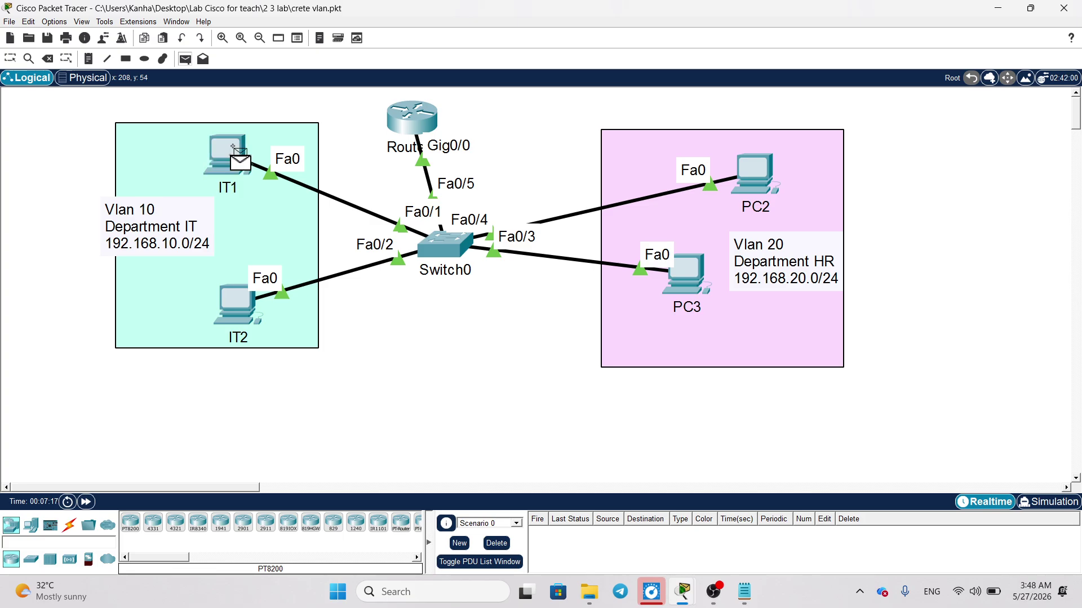
click(689, 289)
click(185, 57)
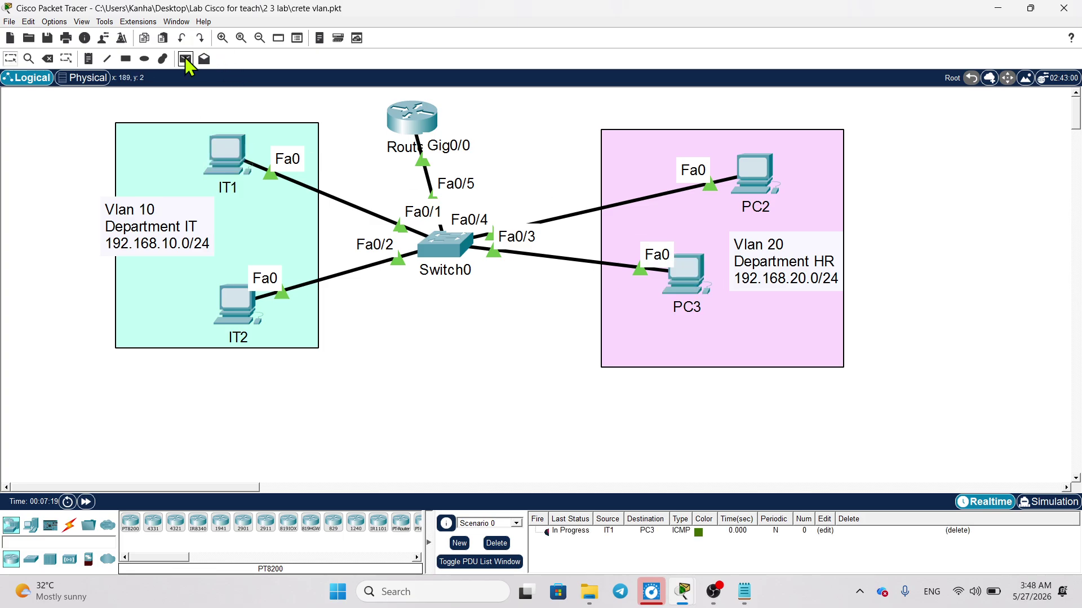
click(225, 151)
click(686, 279)
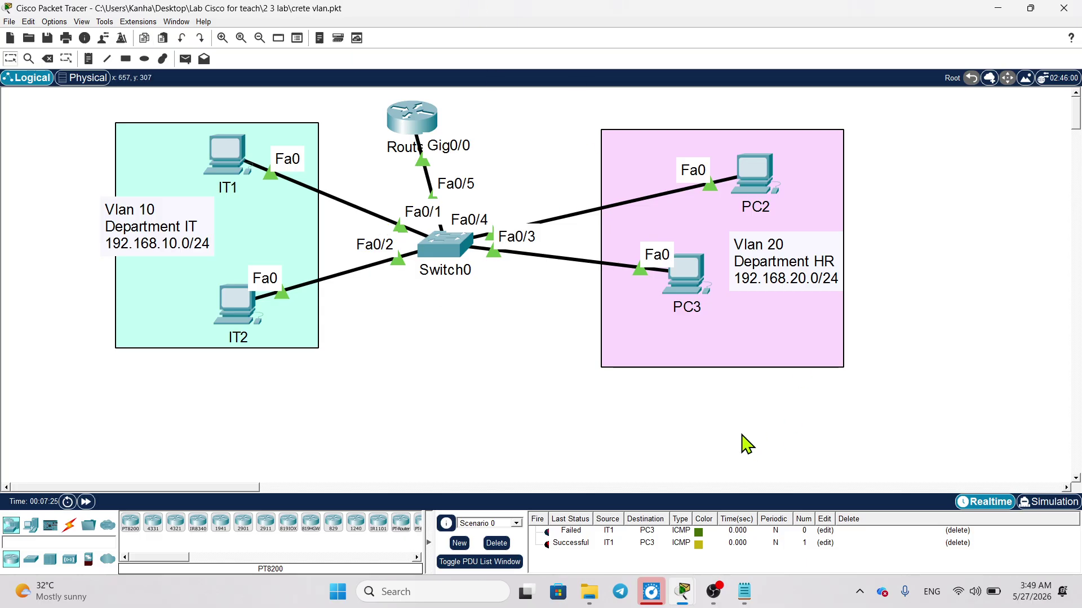
click(713, 592)
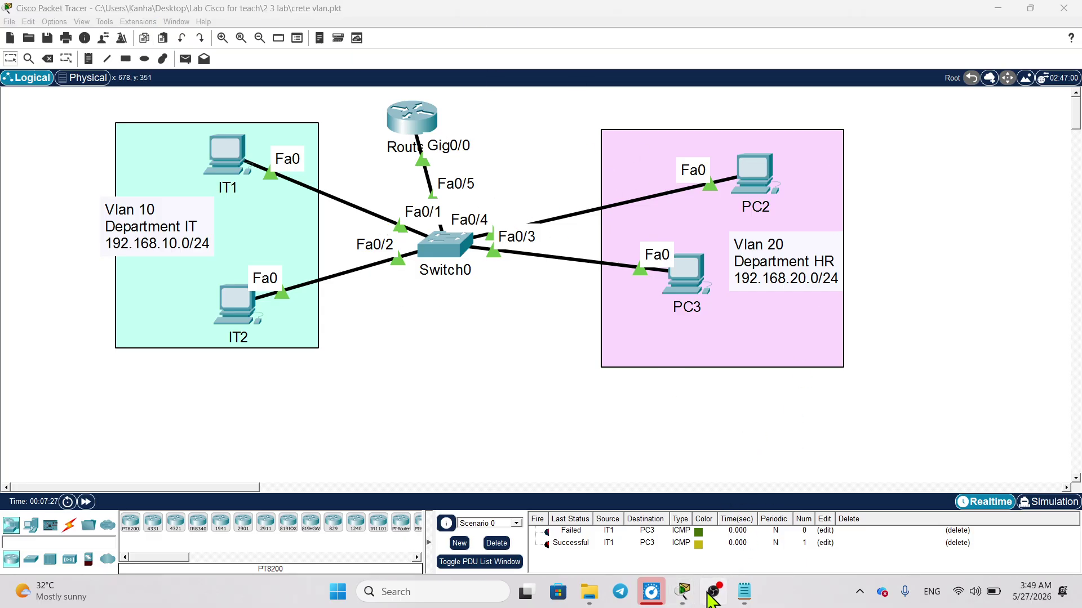